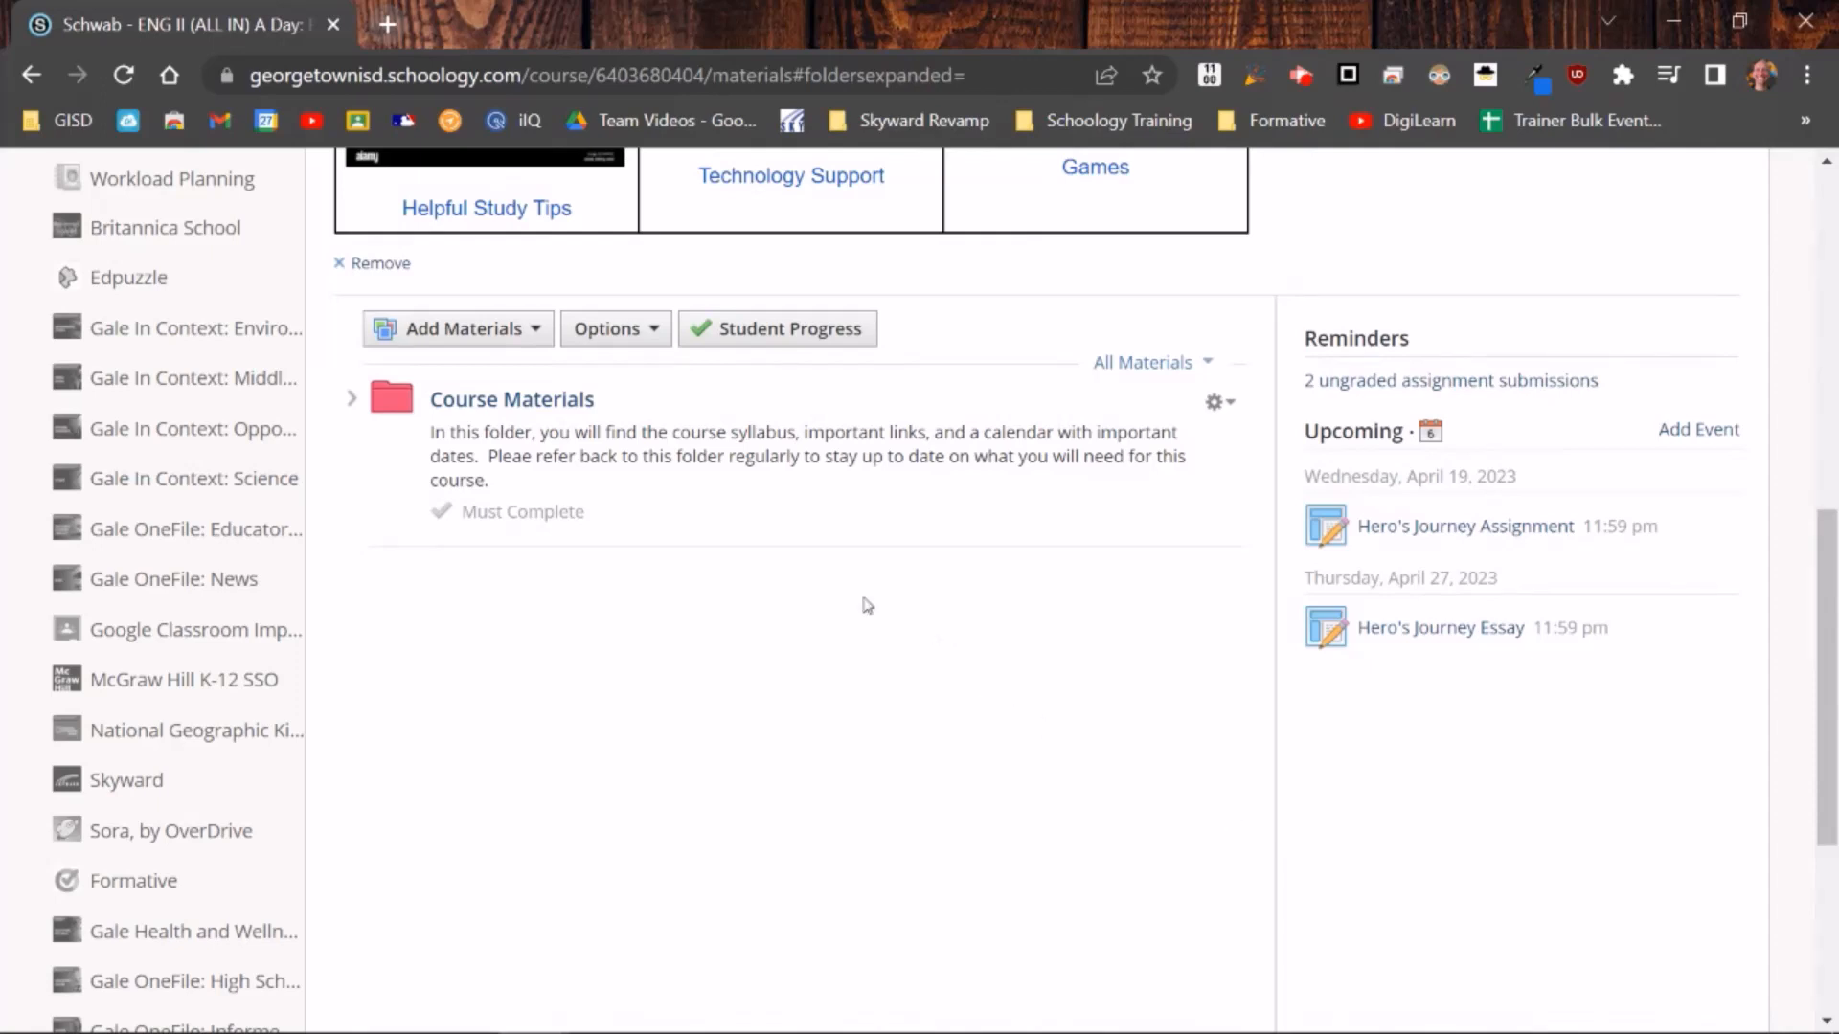
left_click(479, 343)
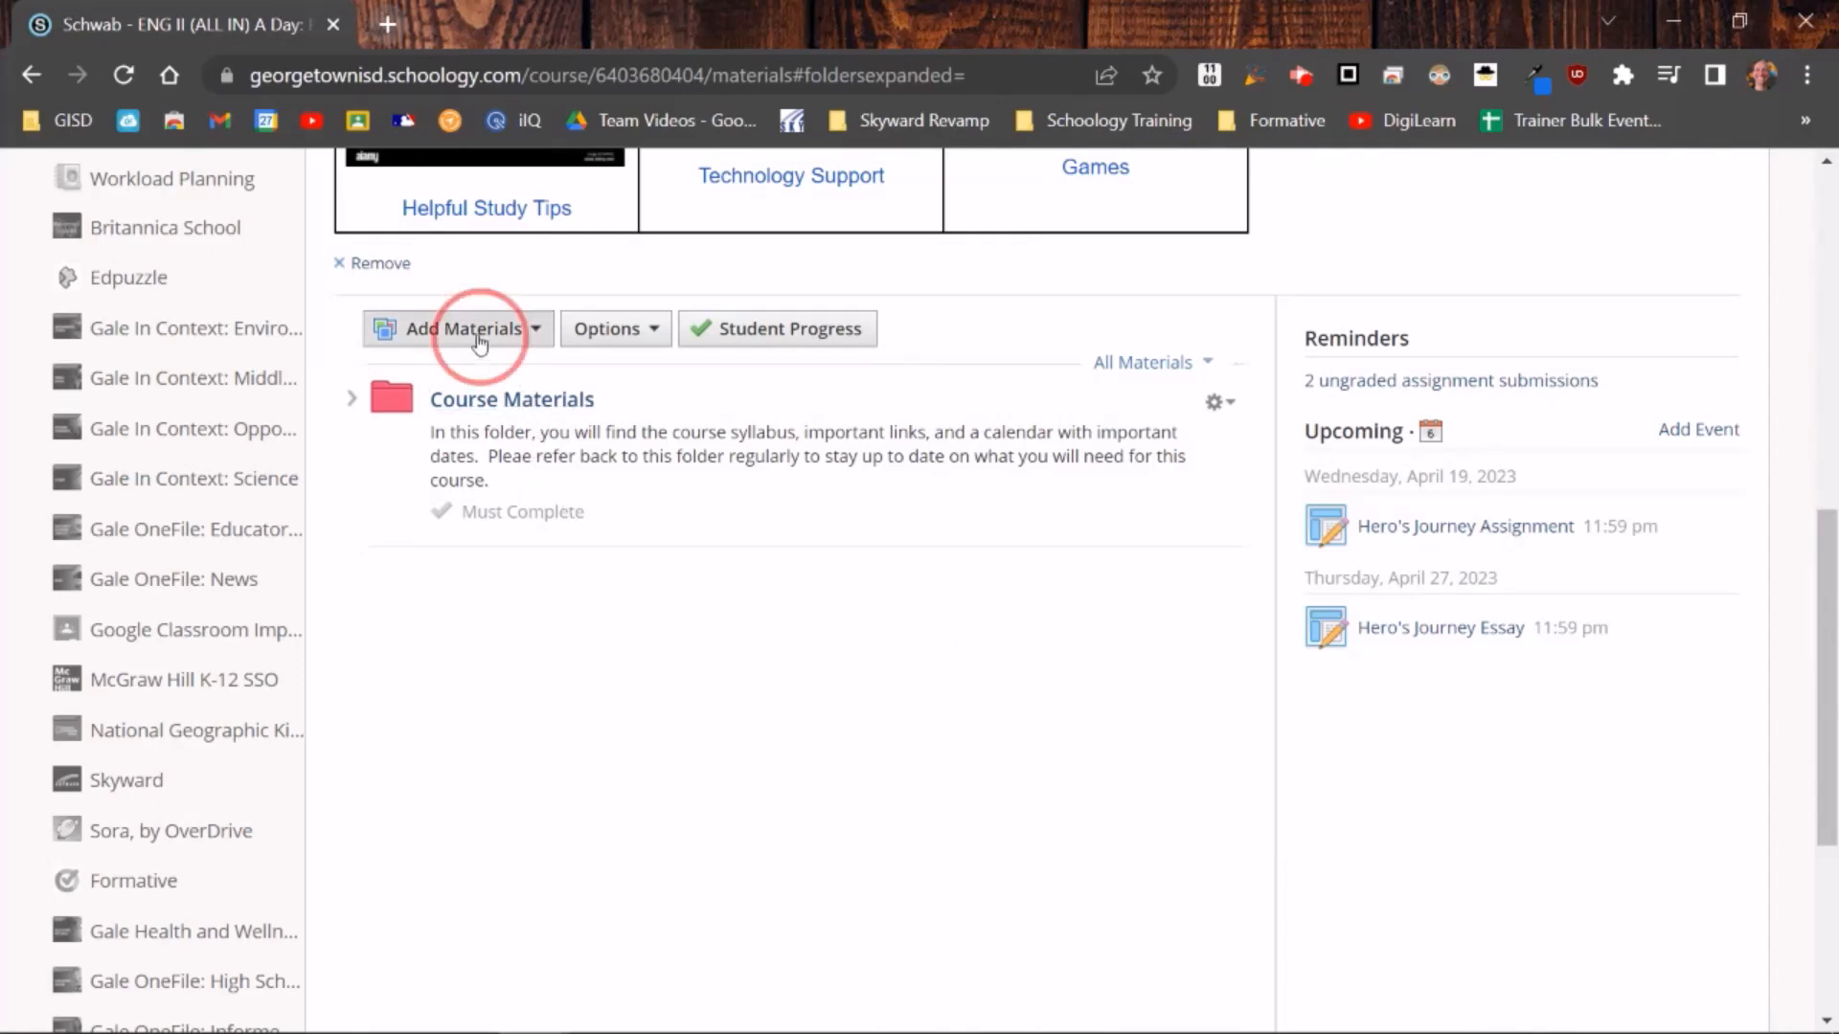
scroll(801, 565, "down", 2)
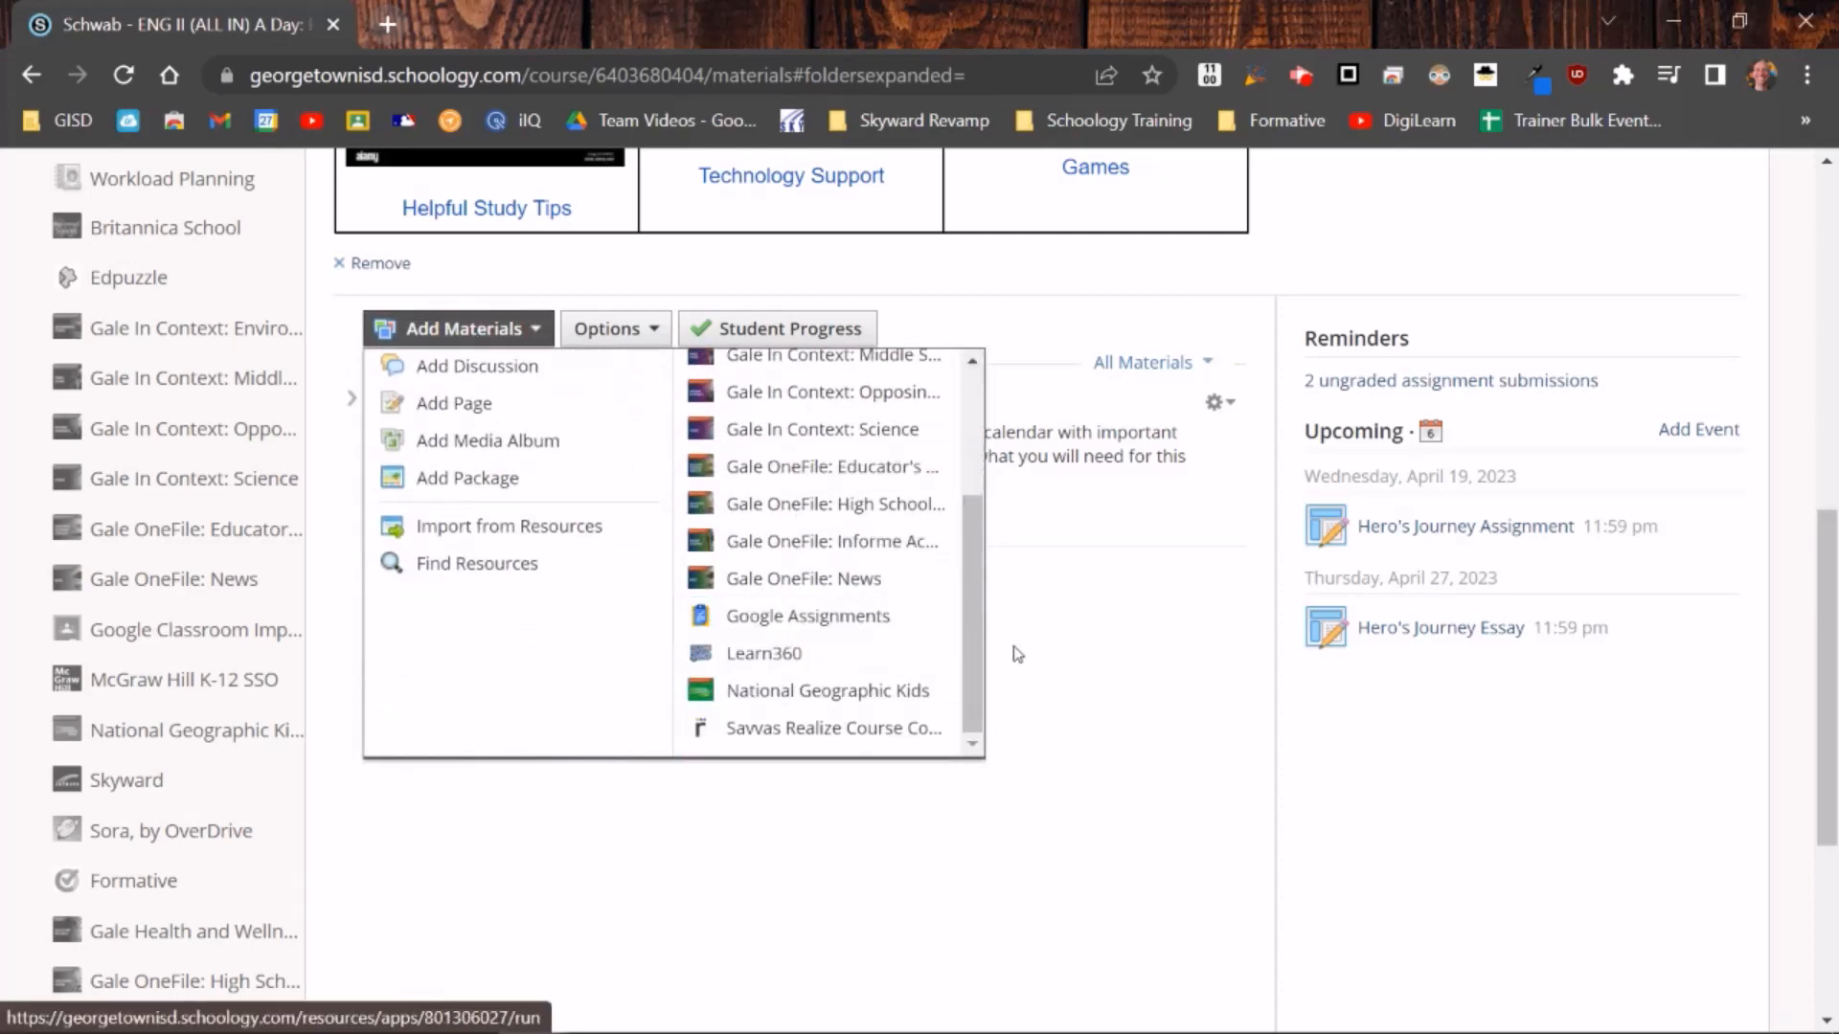
left_click(1065, 659)
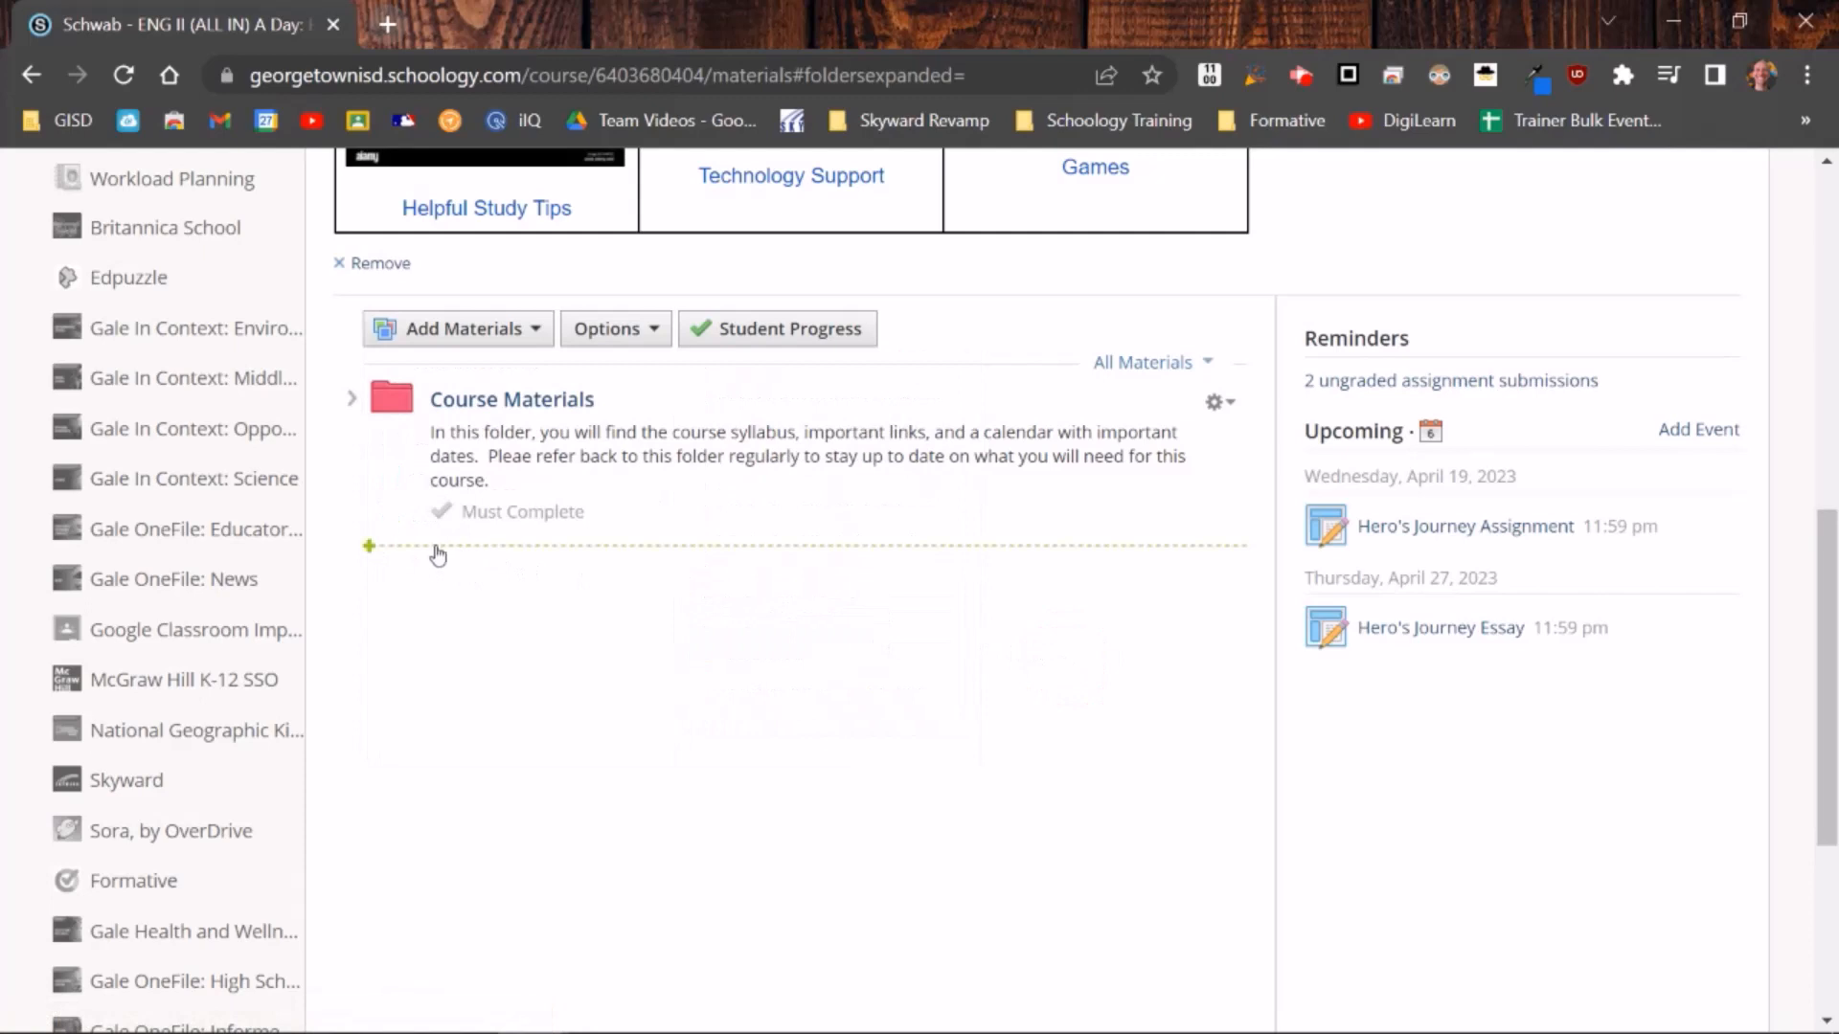
- Start a new Google Assignments item directly below the Course Materials folder, continuing with the account already shown
left_click(375, 549)
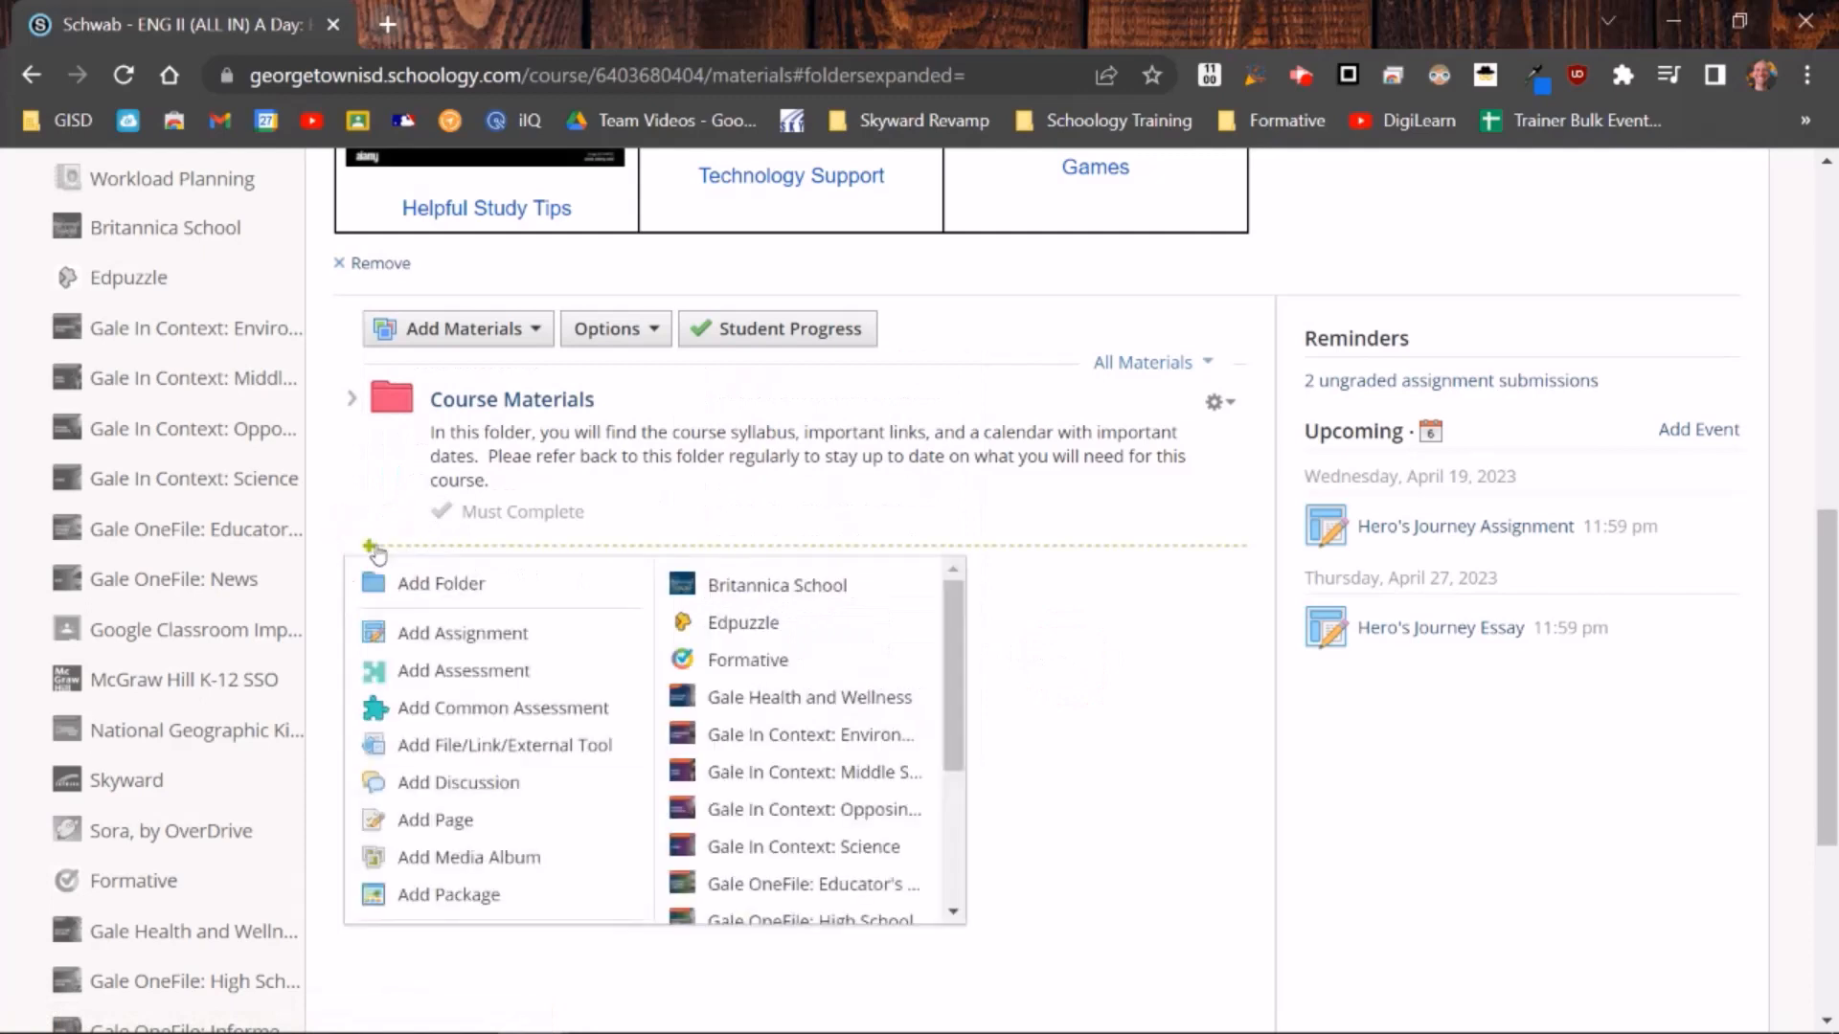
scroll(803, 709, "down", 2)
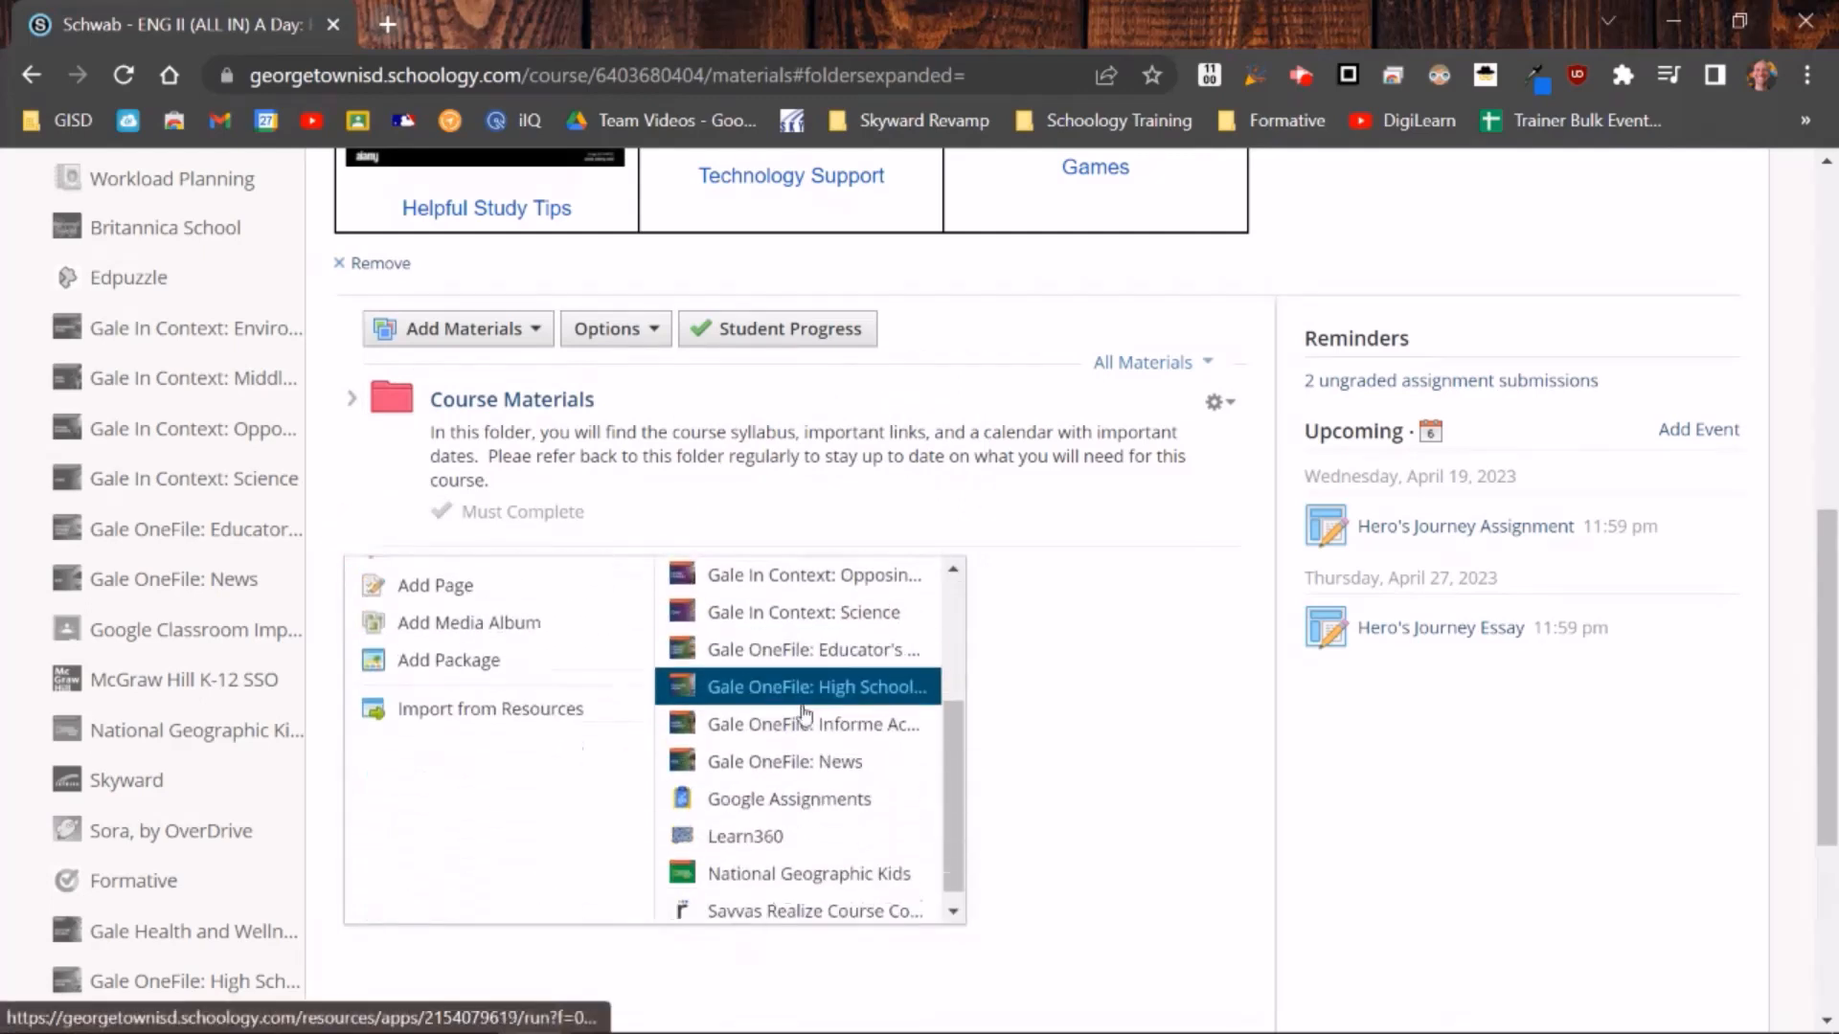
left_click(767, 790)
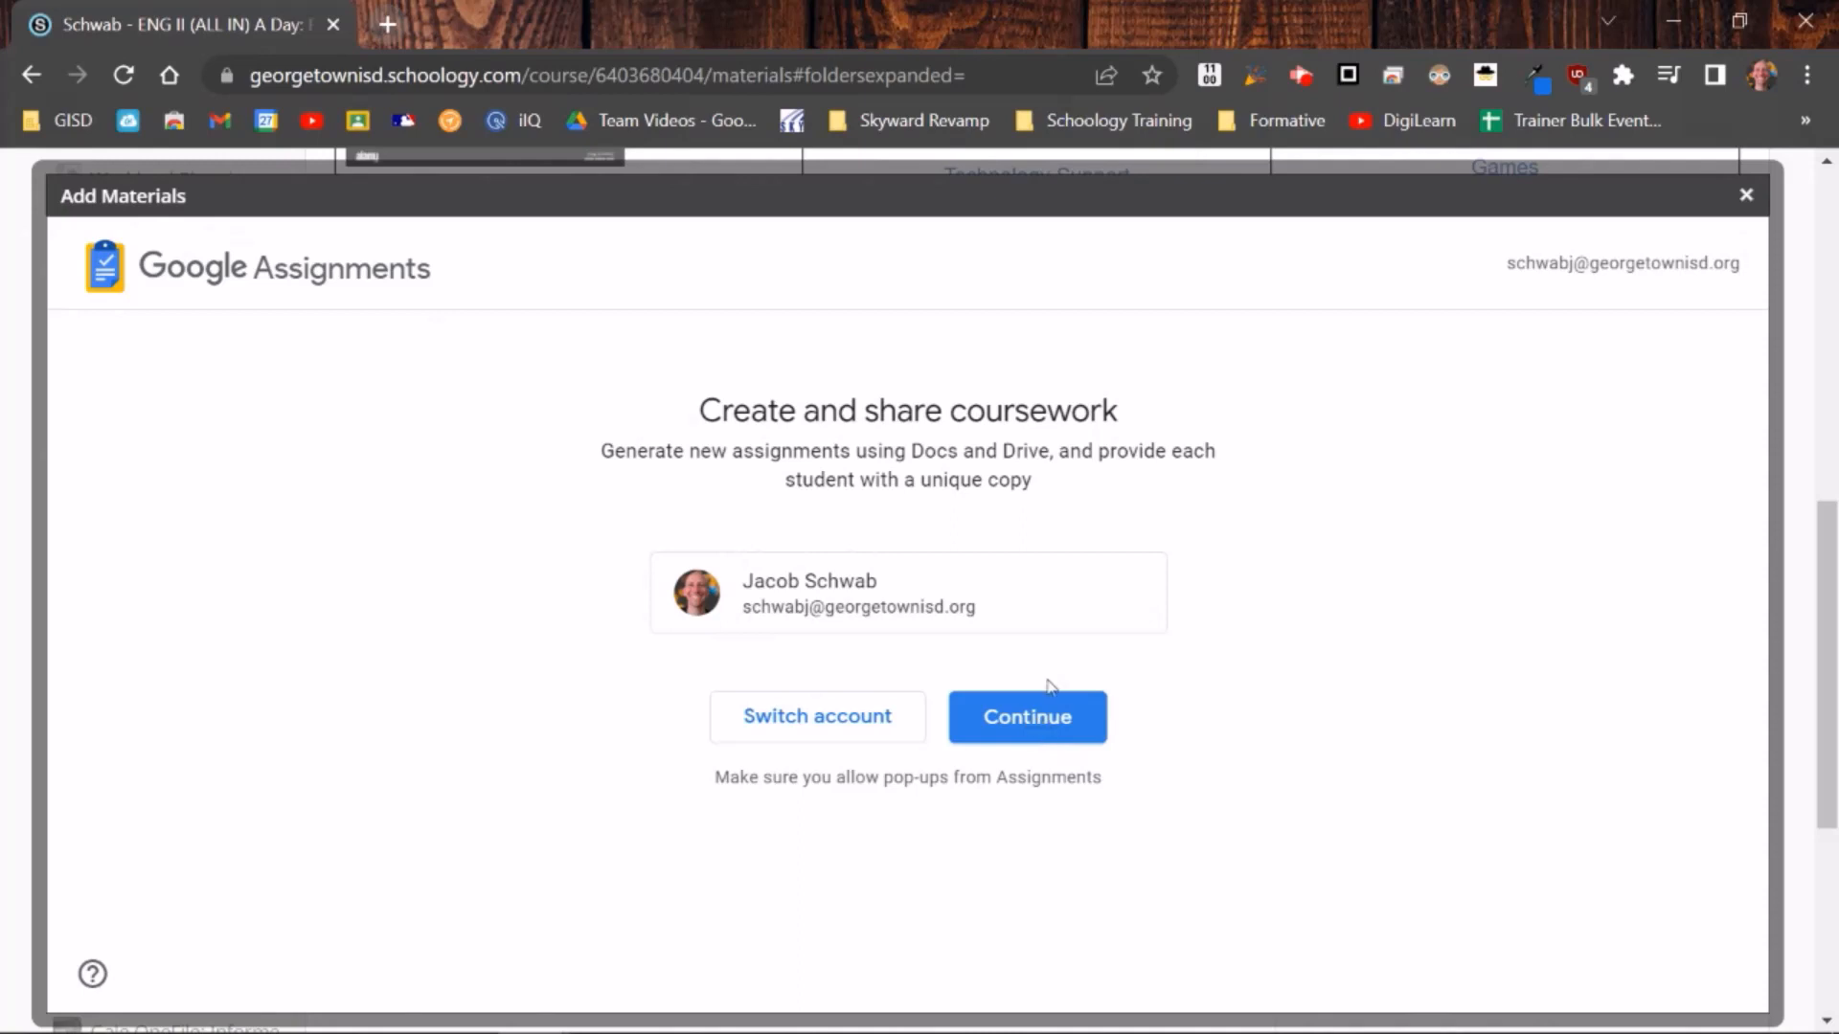
left_click(1018, 720)
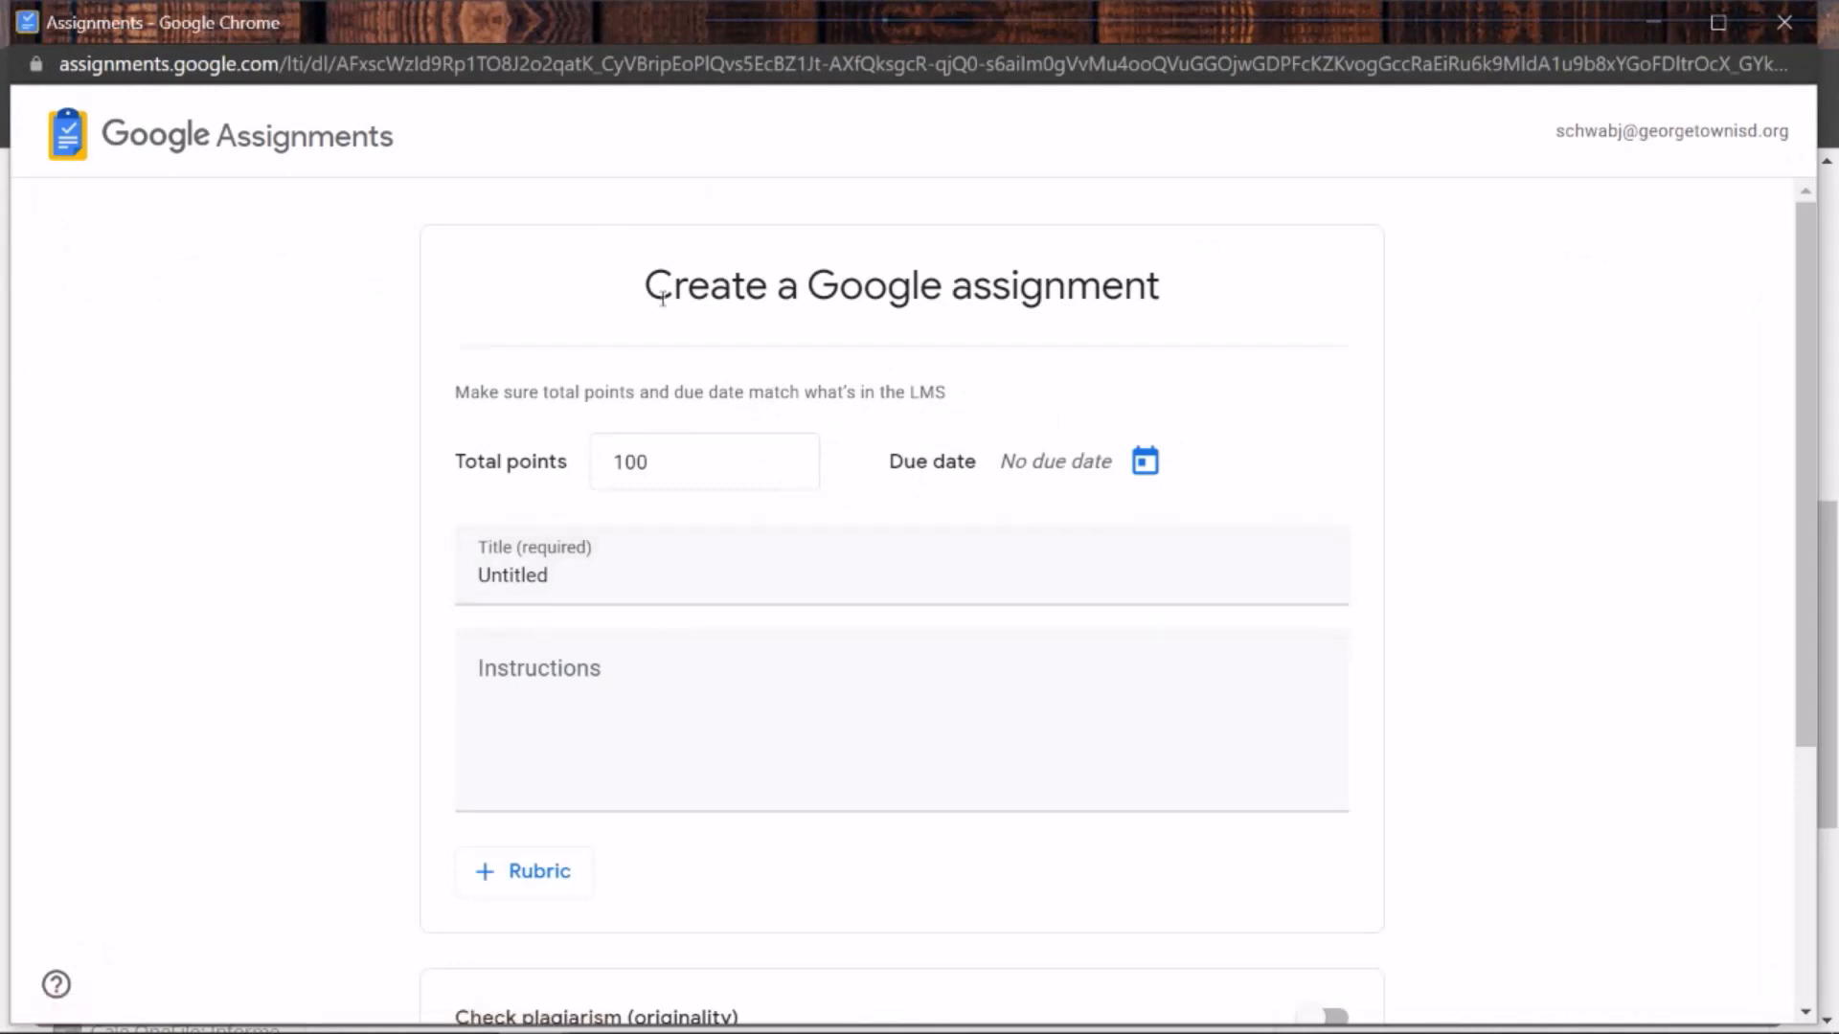
- Set the assignment's due date to Apr 6, 2023 at 11:59 PM
left_click(665, 465)
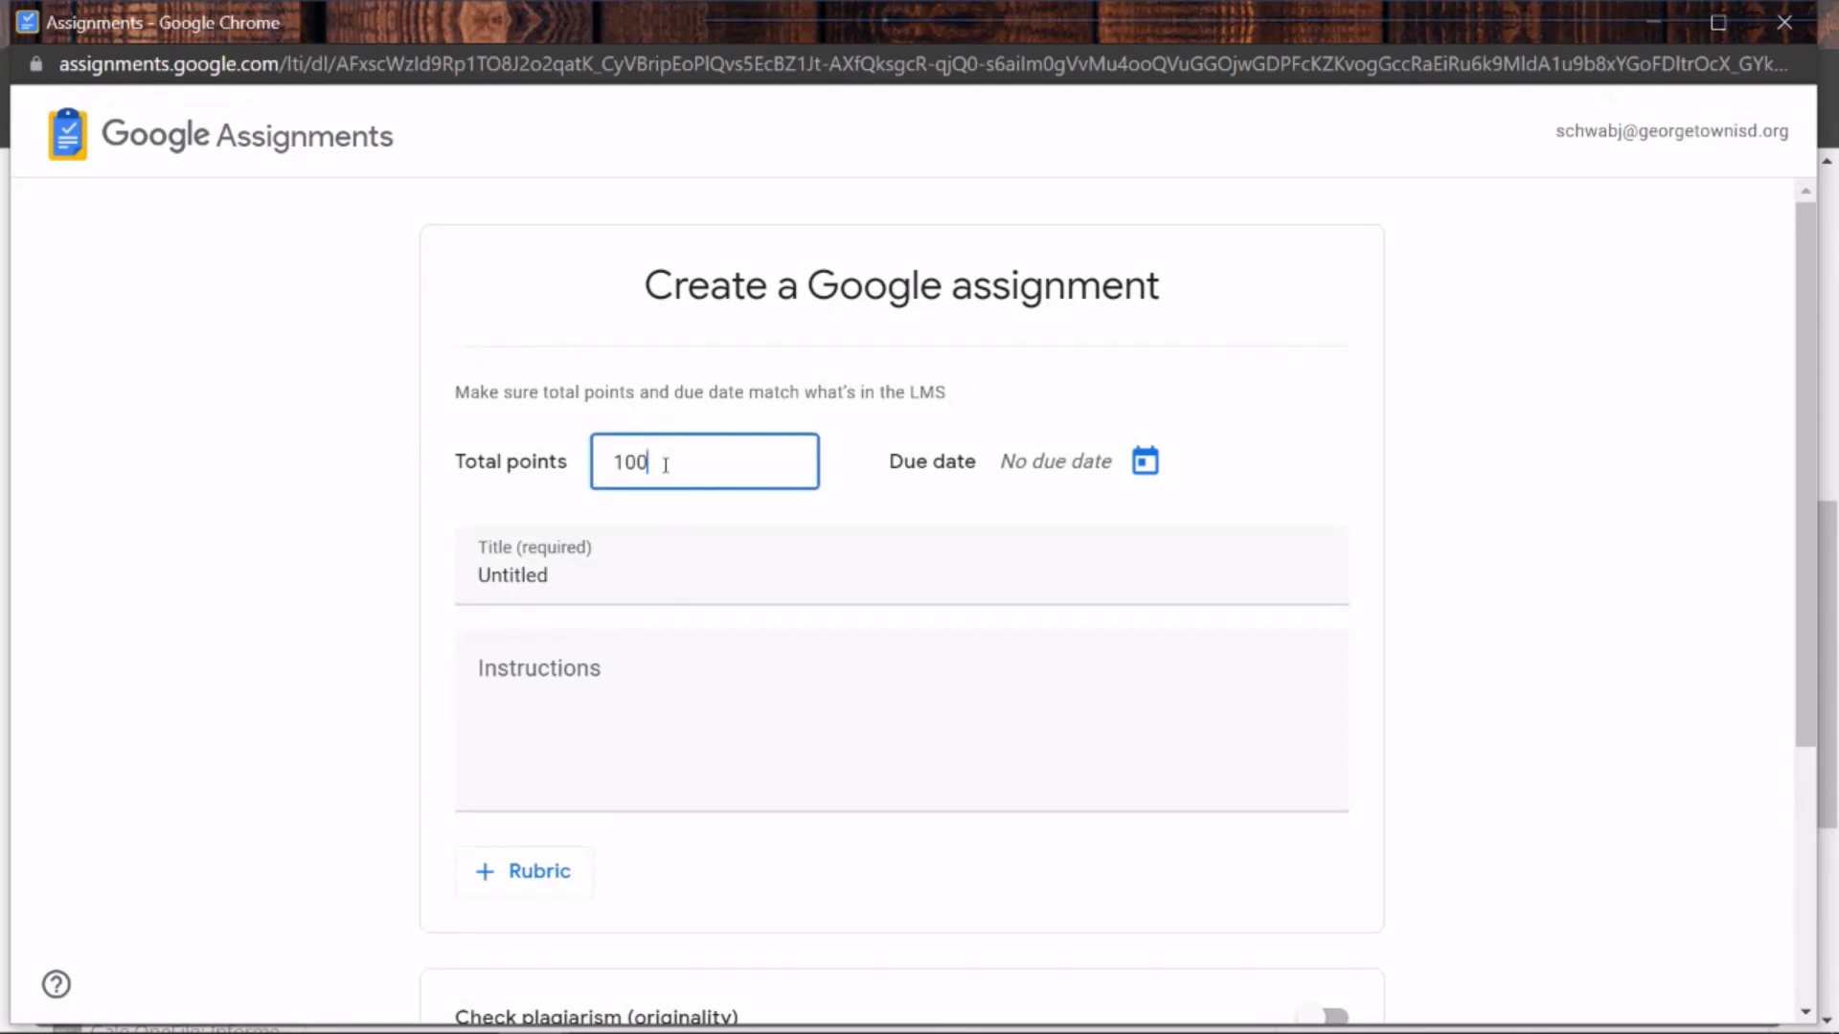
left_click(1139, 477)
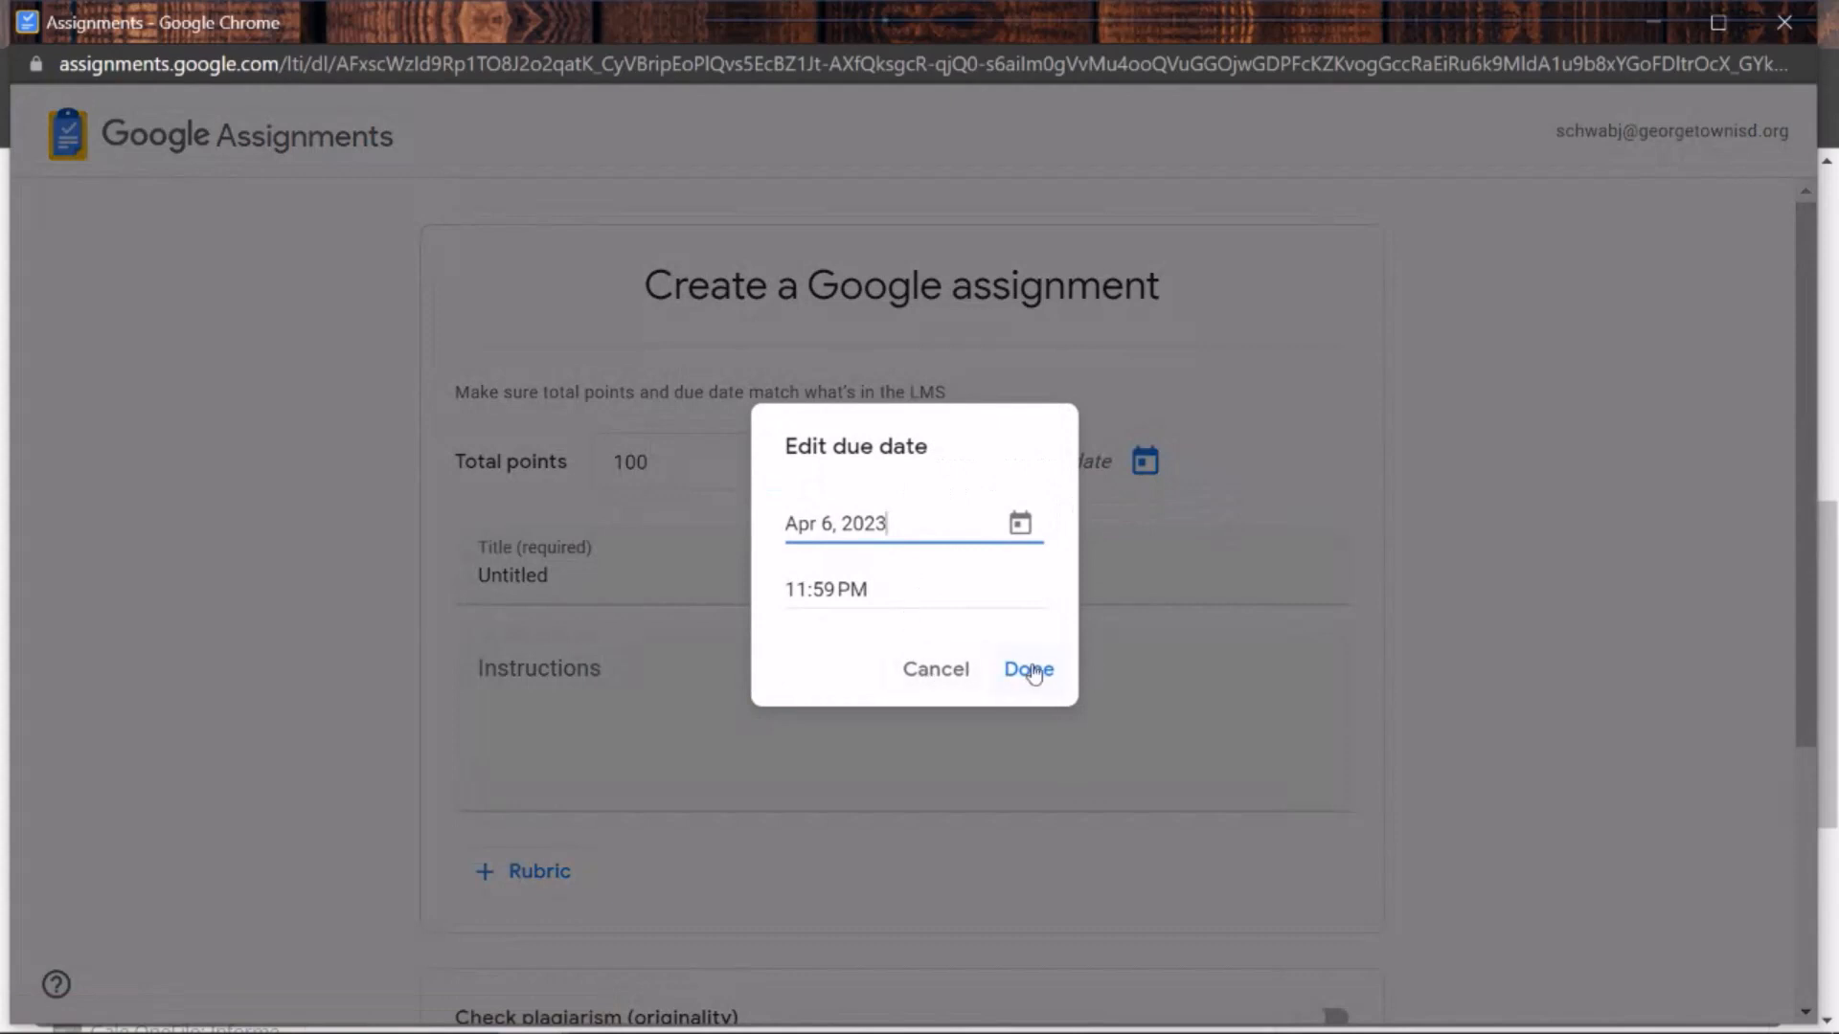
left_click(1028, 667)
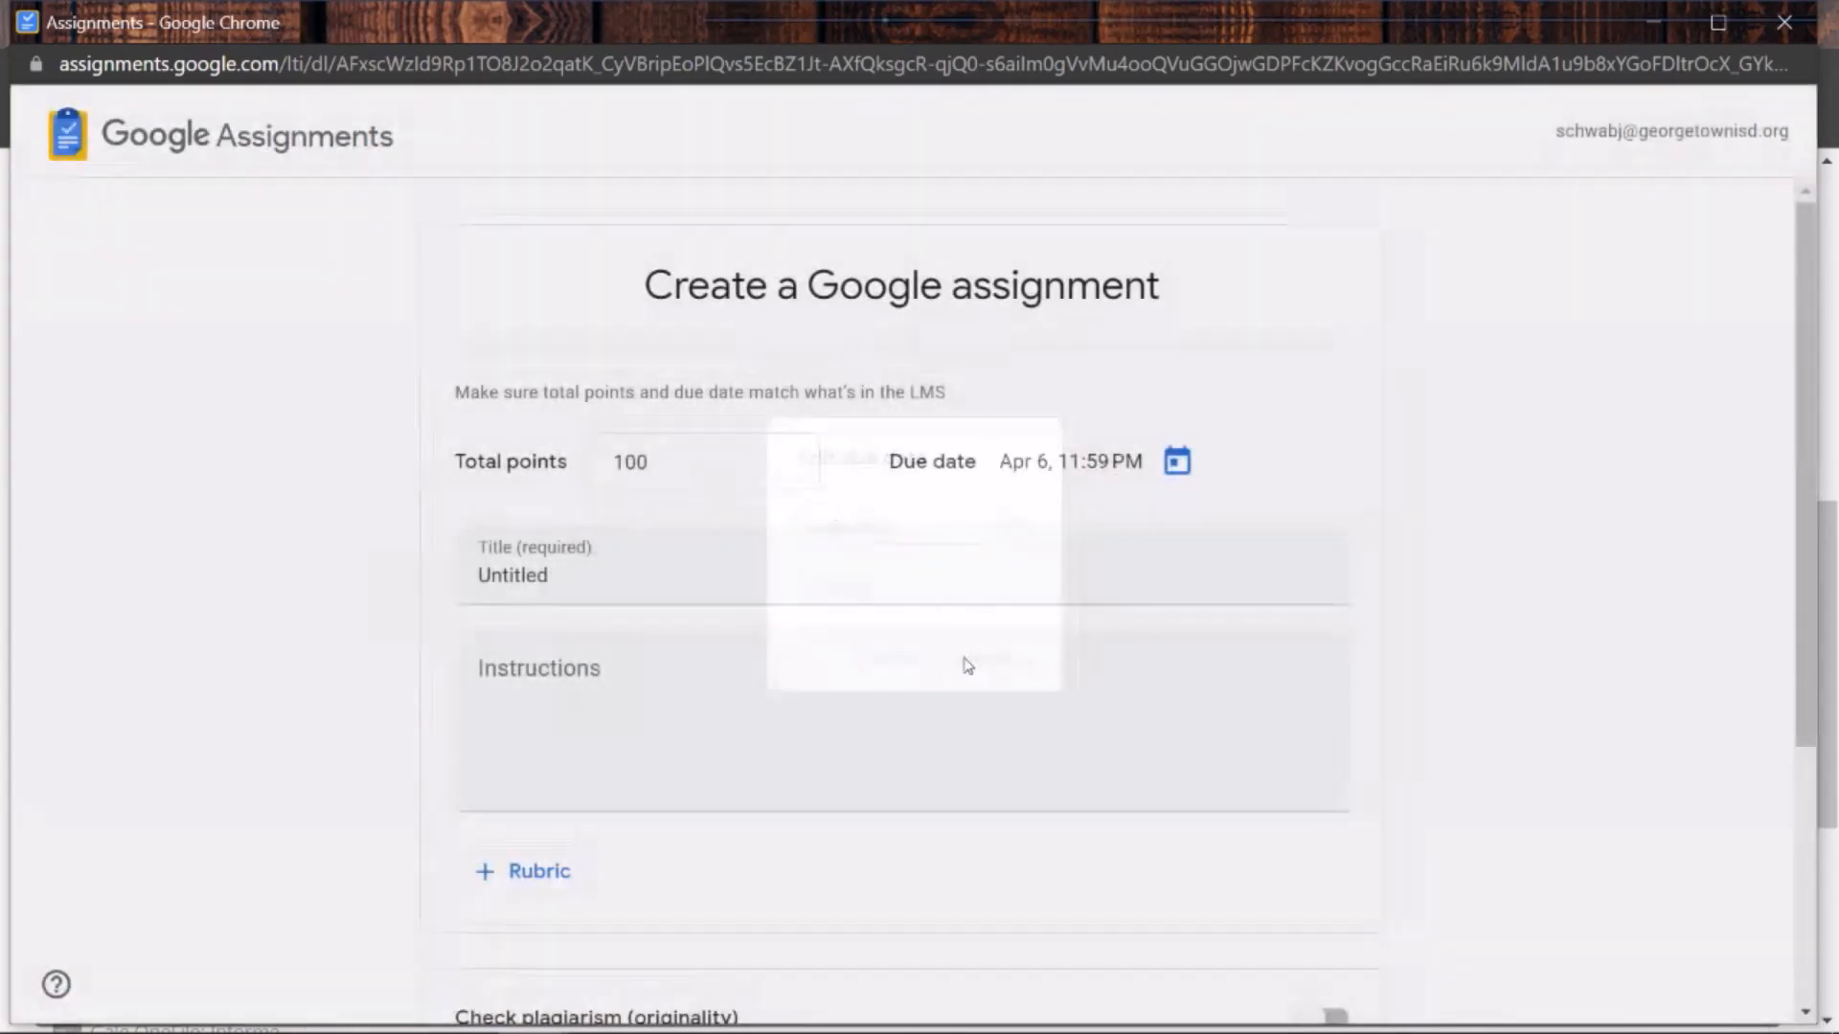
- Title the assignment "Sample Essay" and enter the instructions "Do this assignment."
left_click(593, 576)
type("Sample E")
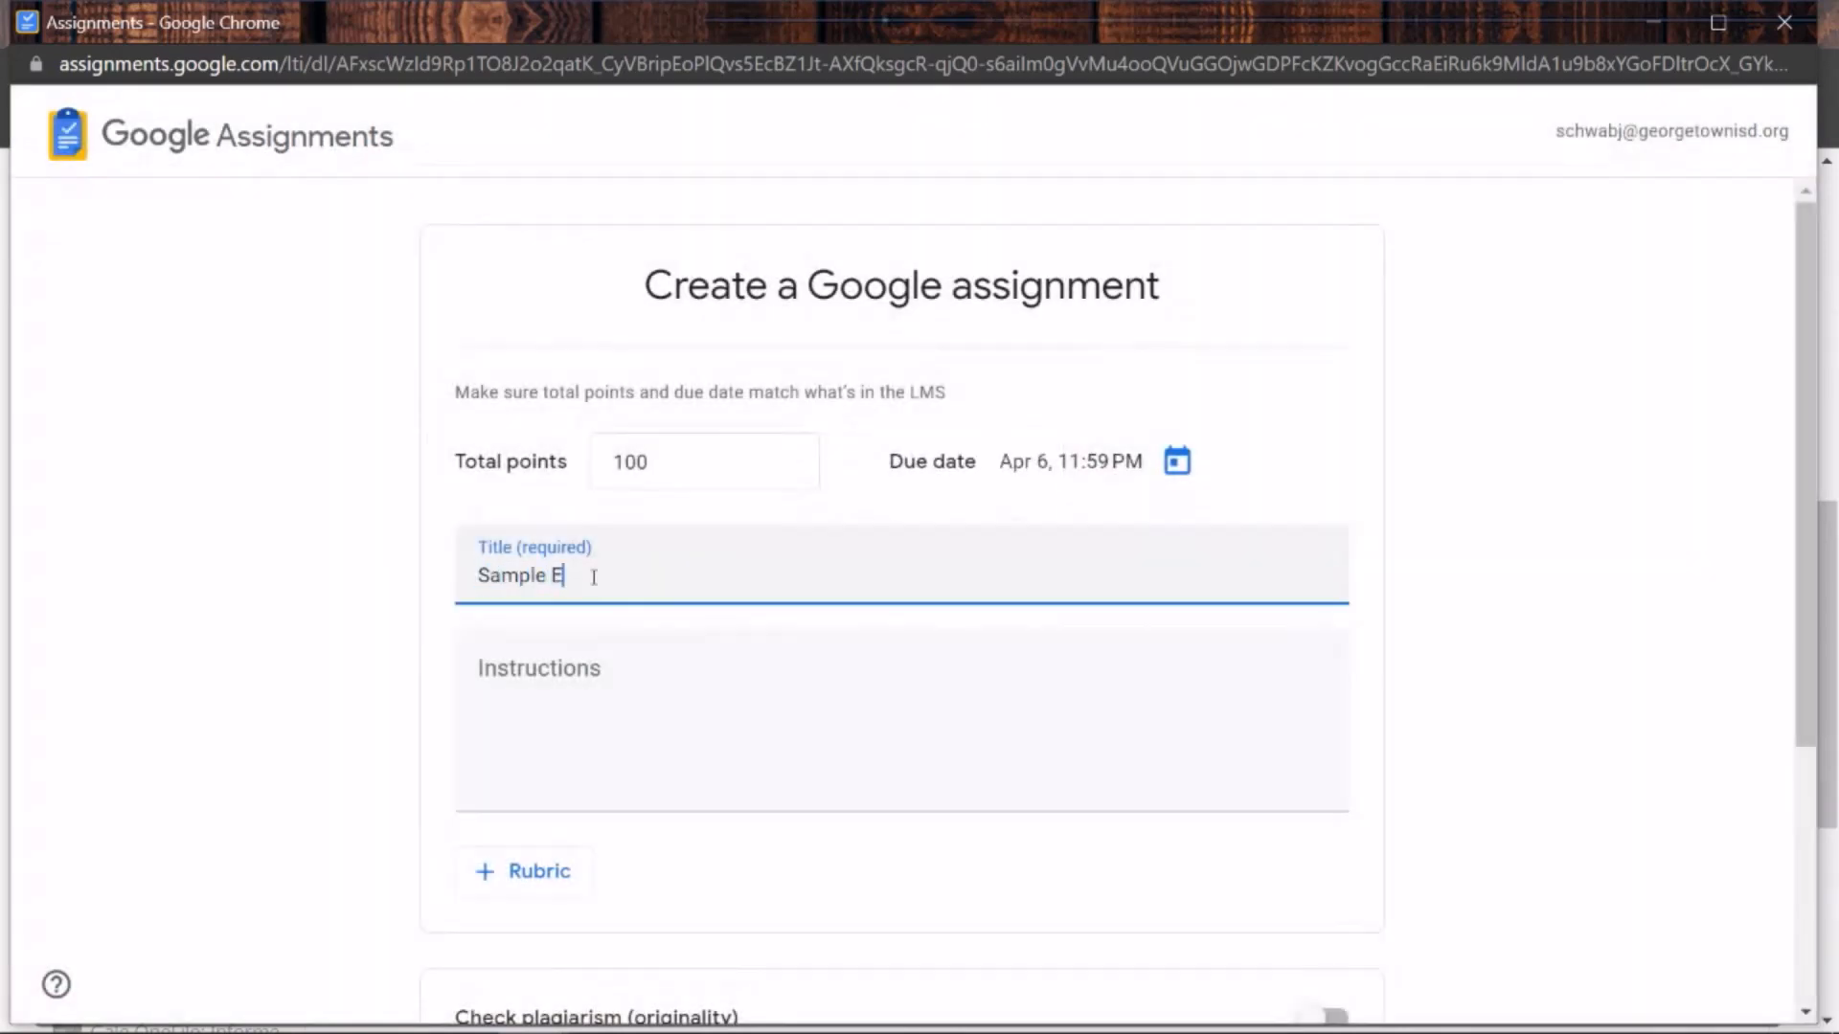
type("ssay")
left_click(628, 670)
type("Do")
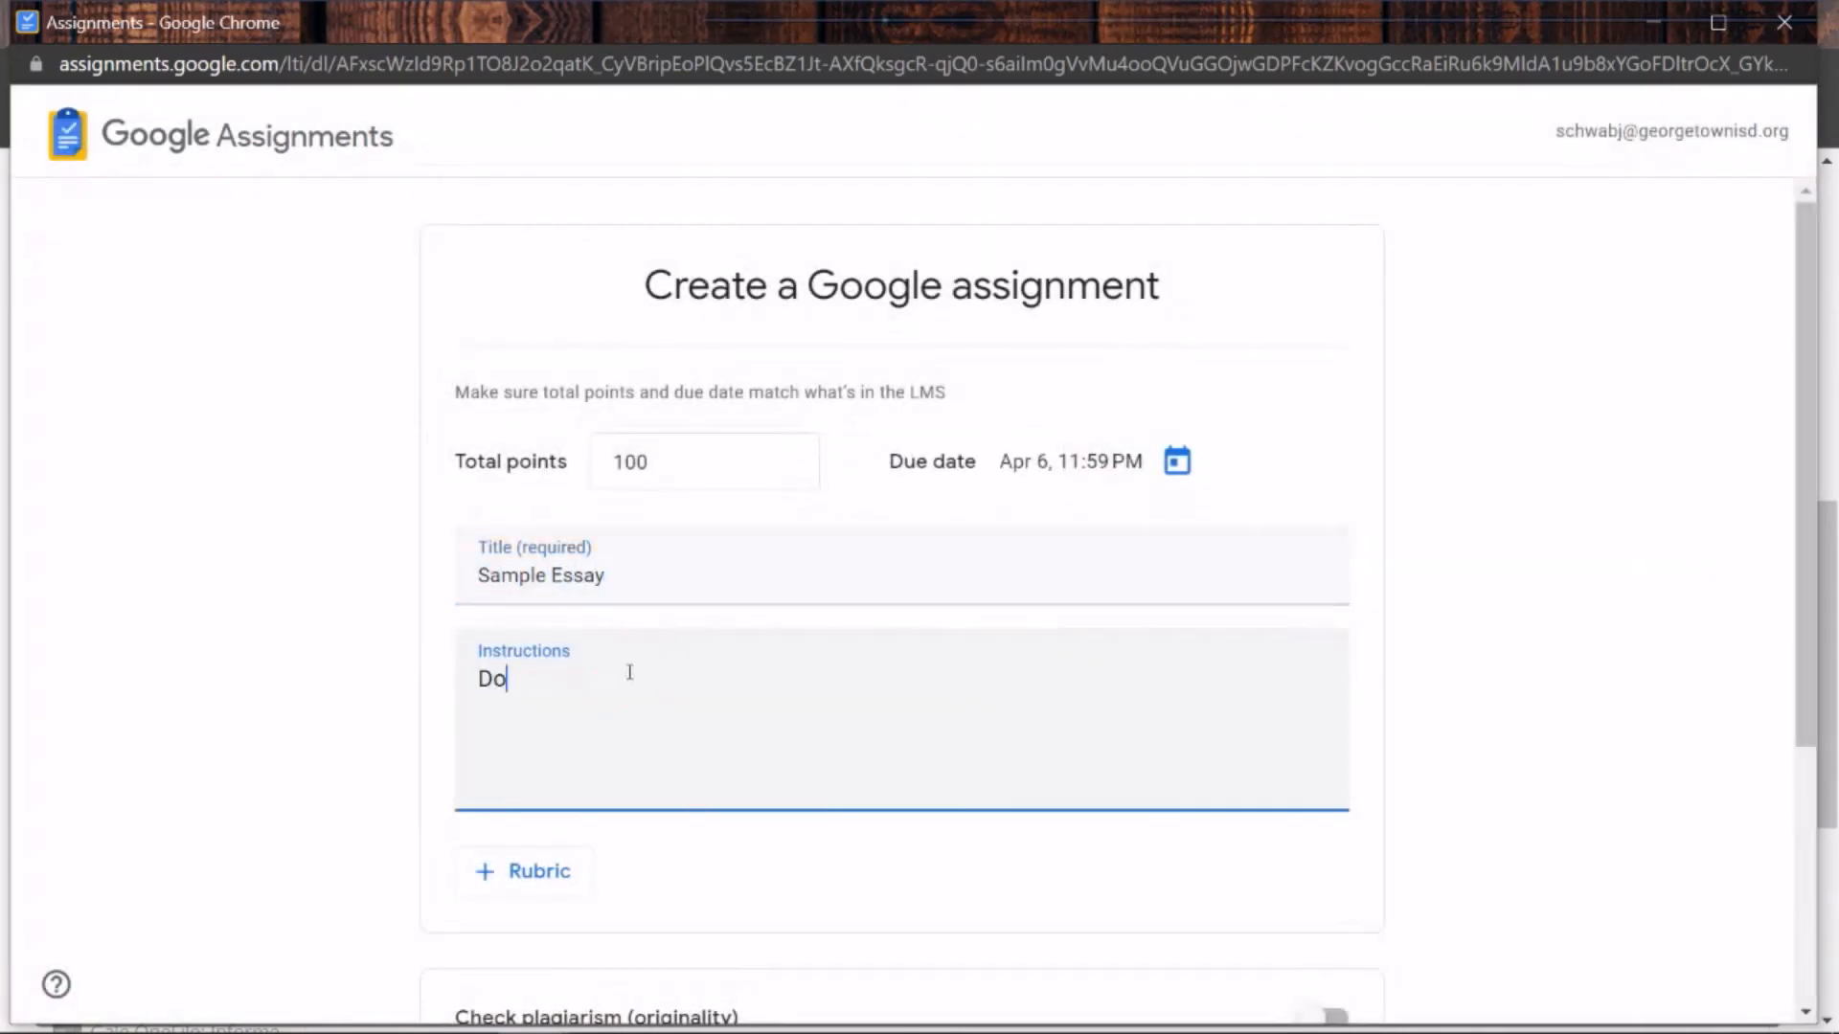
type(" this assignment.")
left_click(570, 883)
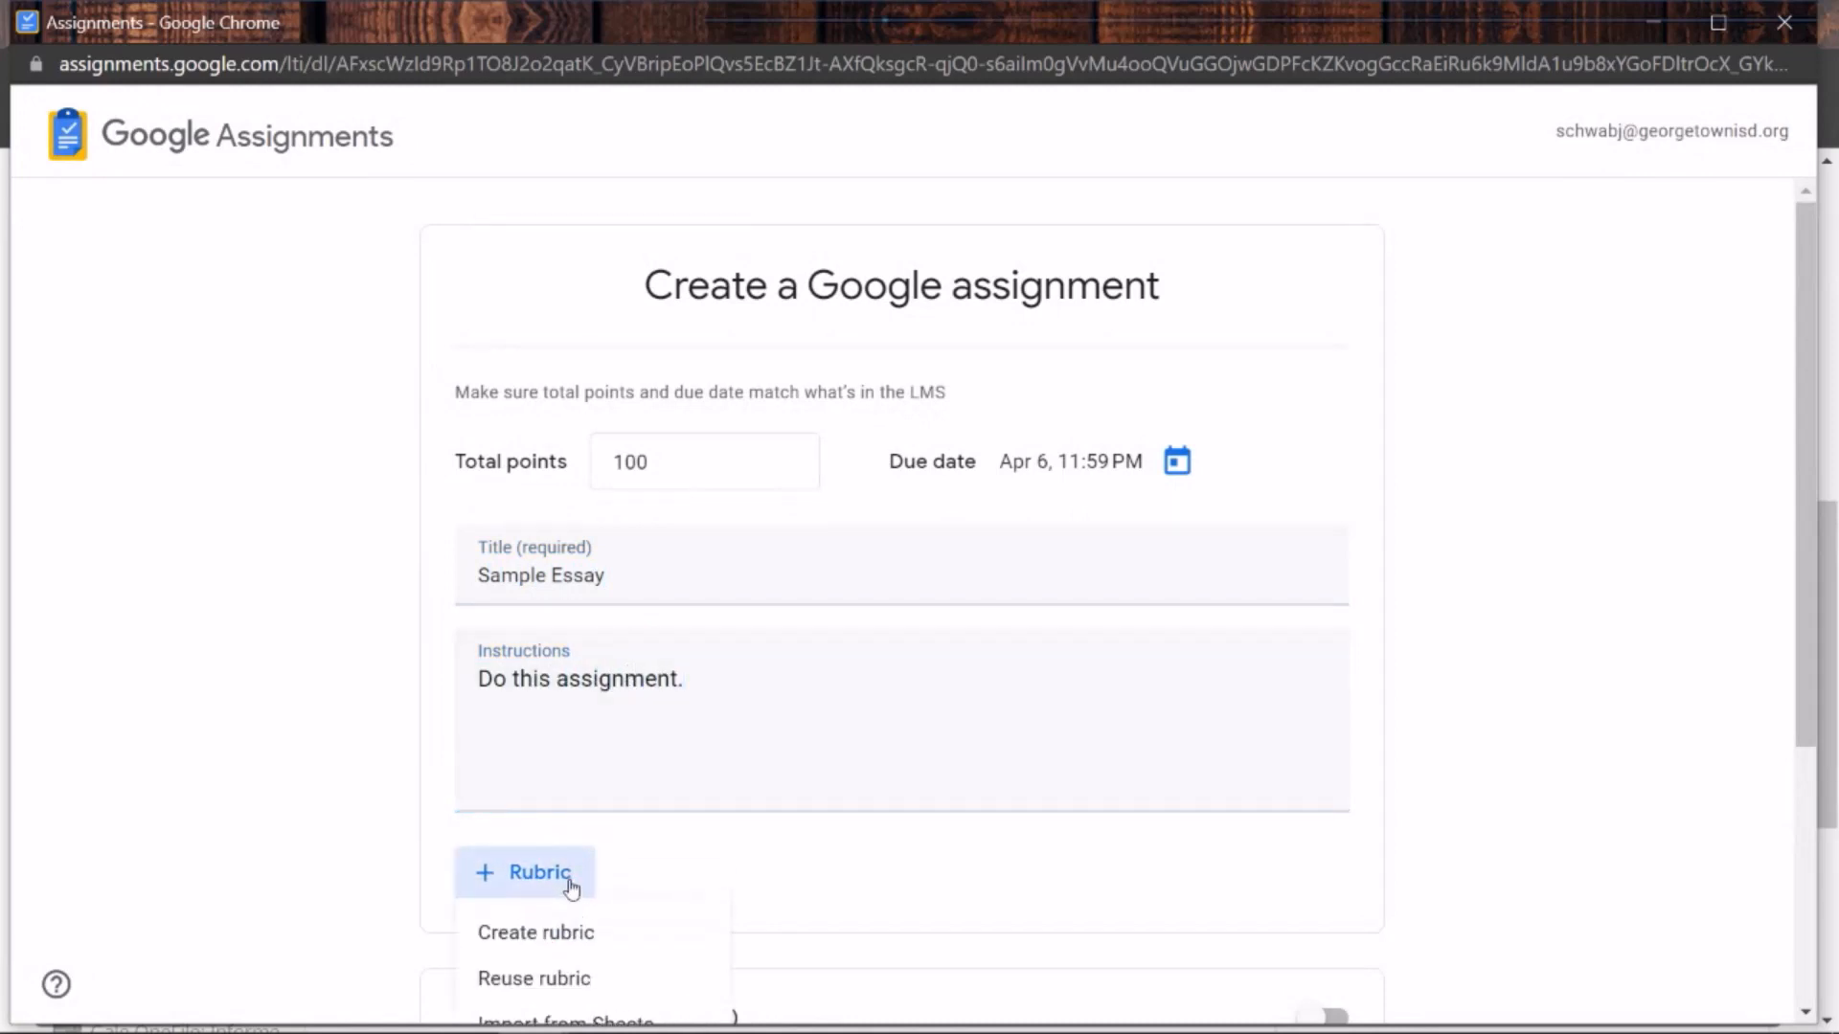
scroll(570, 889, "down", 1)
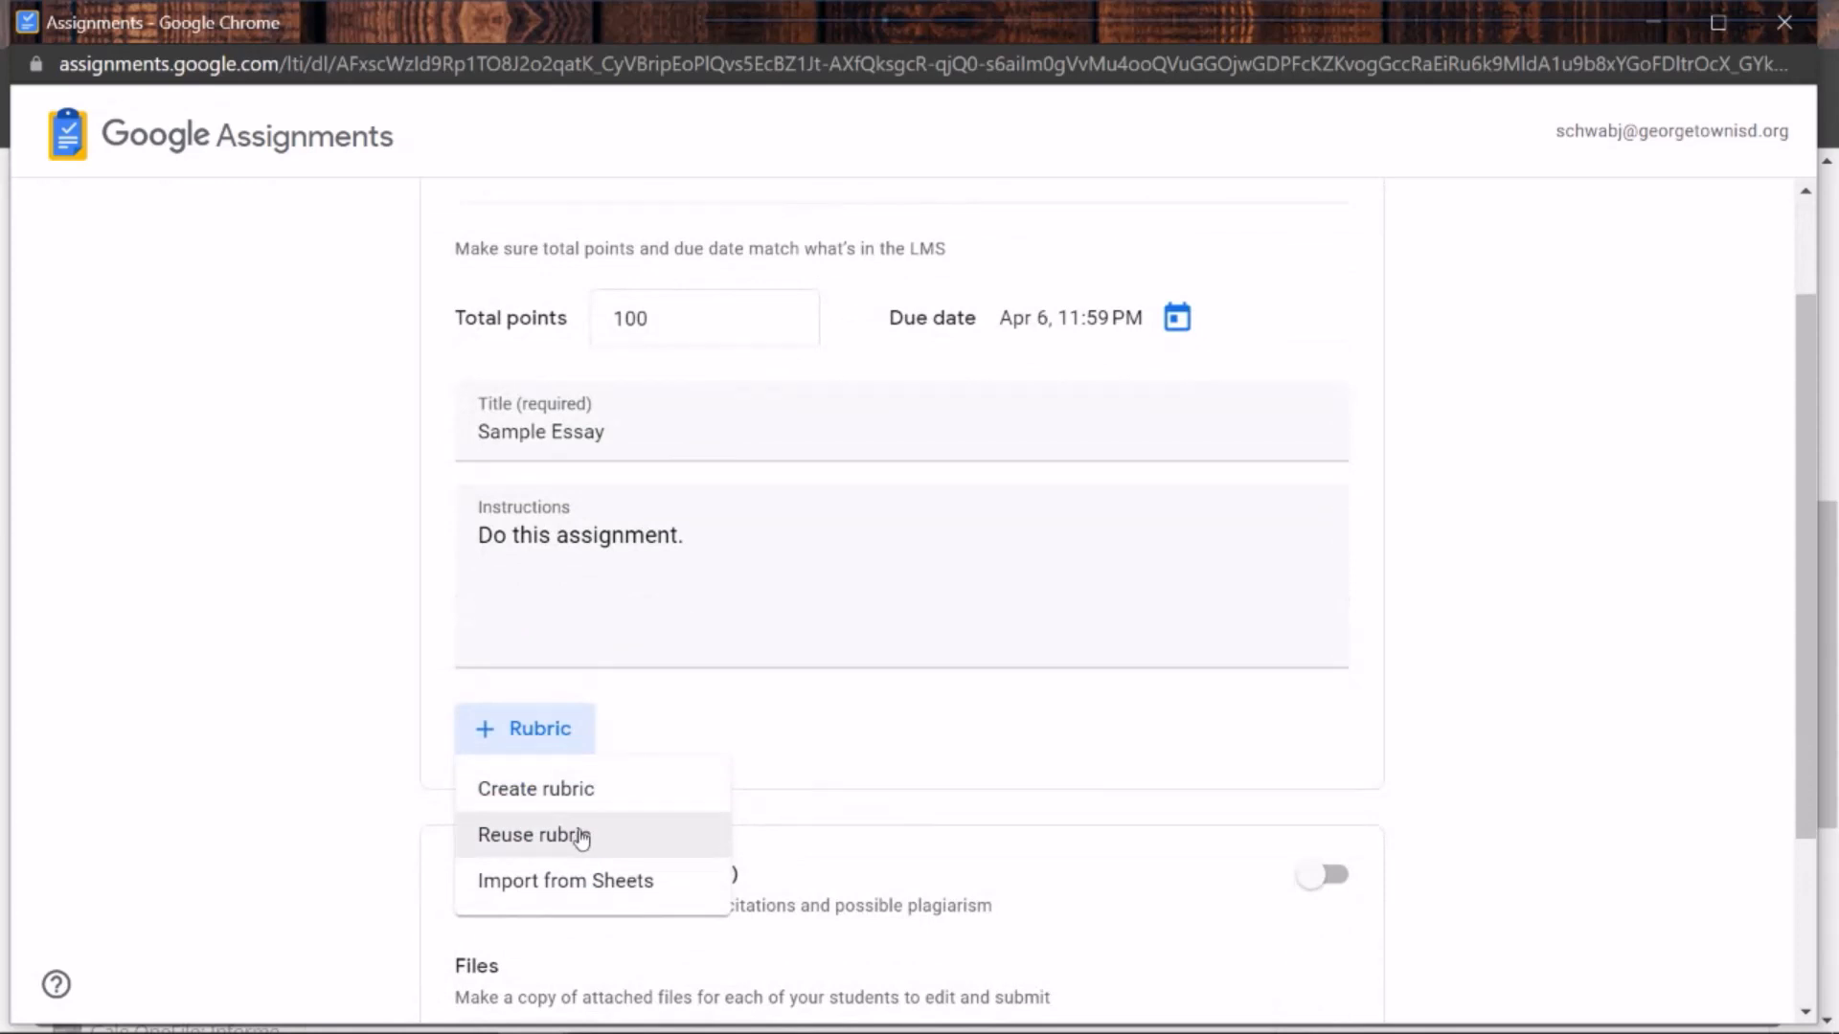
left_click(1446, 722)
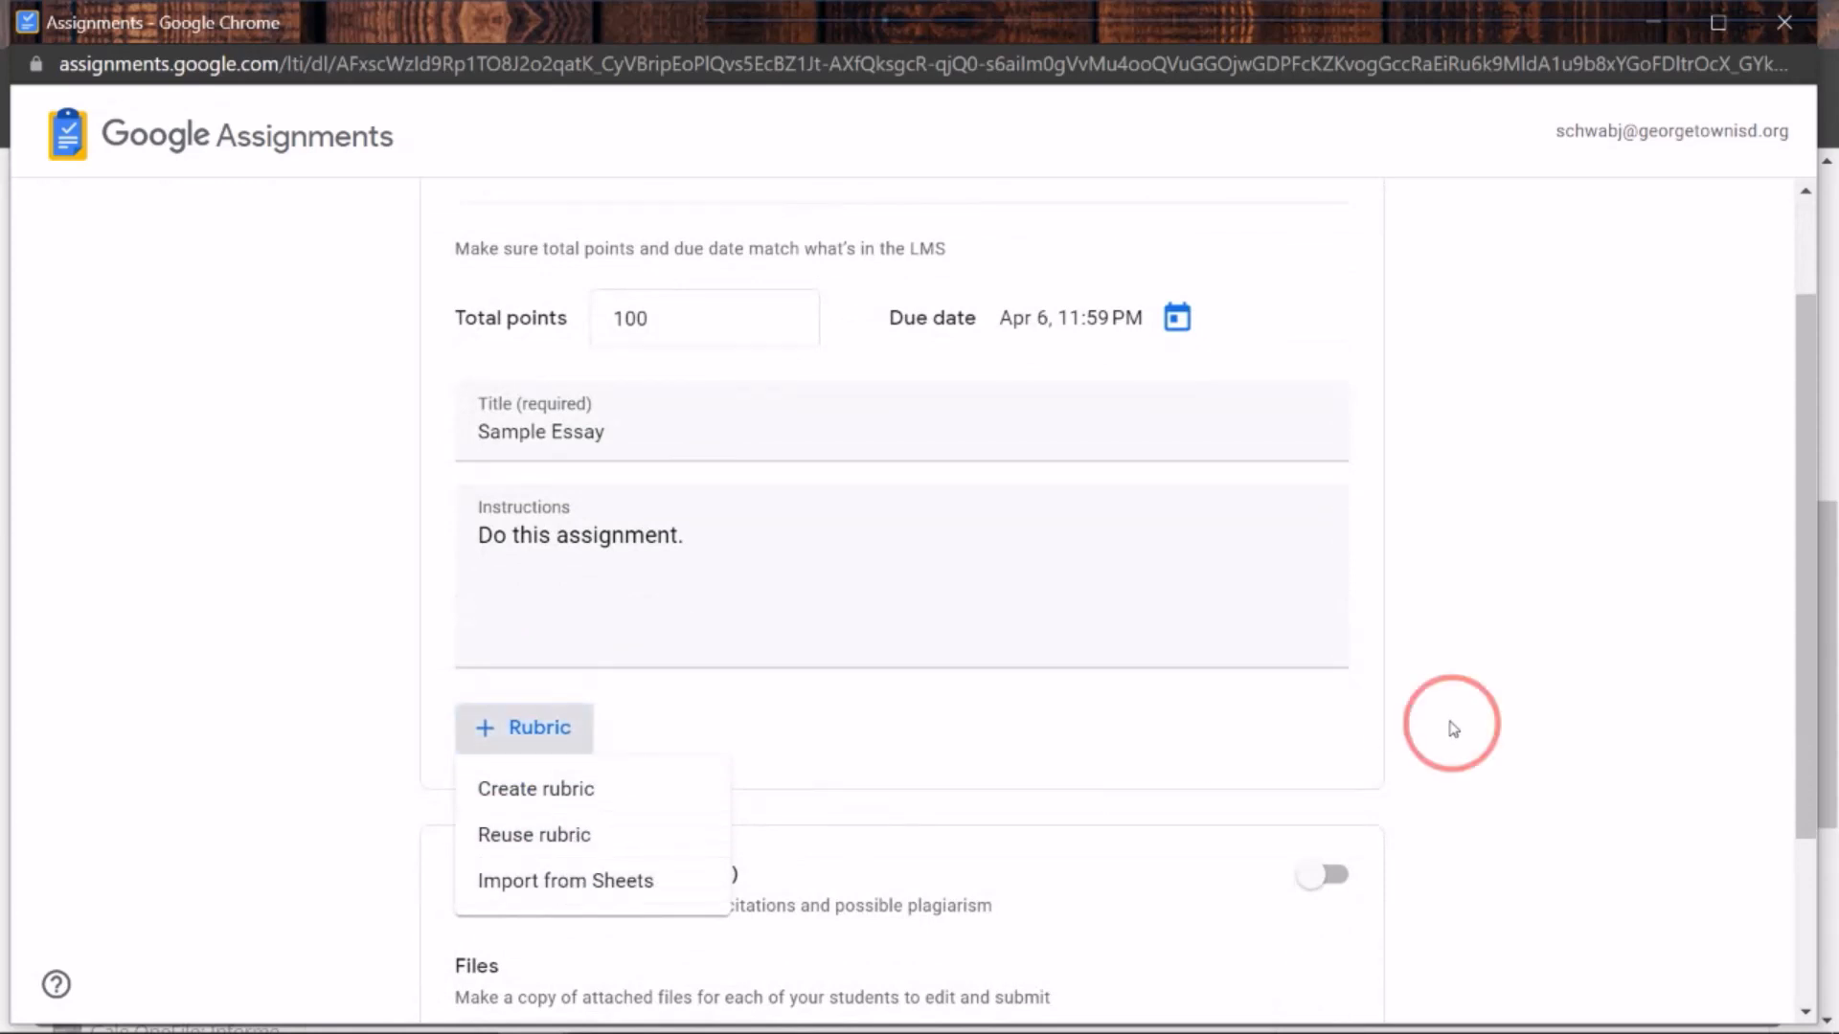
- Enable the plagiarism (originality) check and start attaching a file from Google Drive
scroll(1440, 723, "down", 3)
left_click(1325, 630)
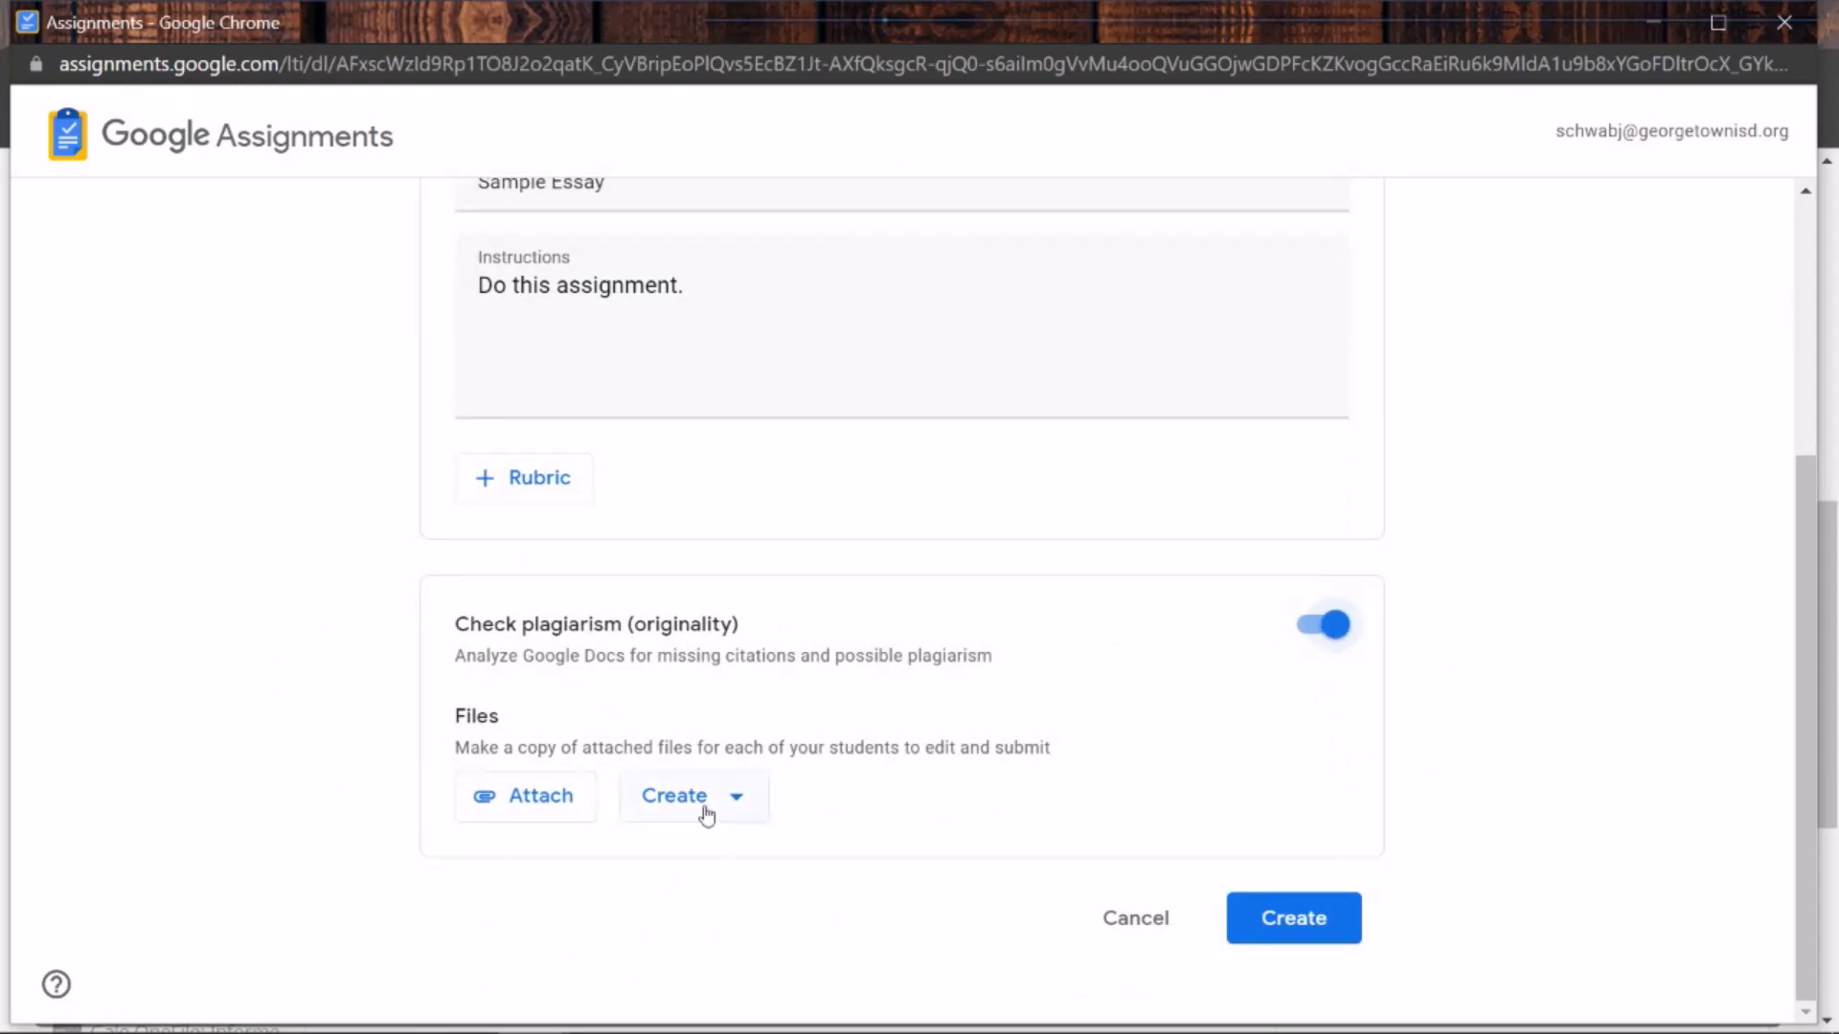
left_click(542, 811)
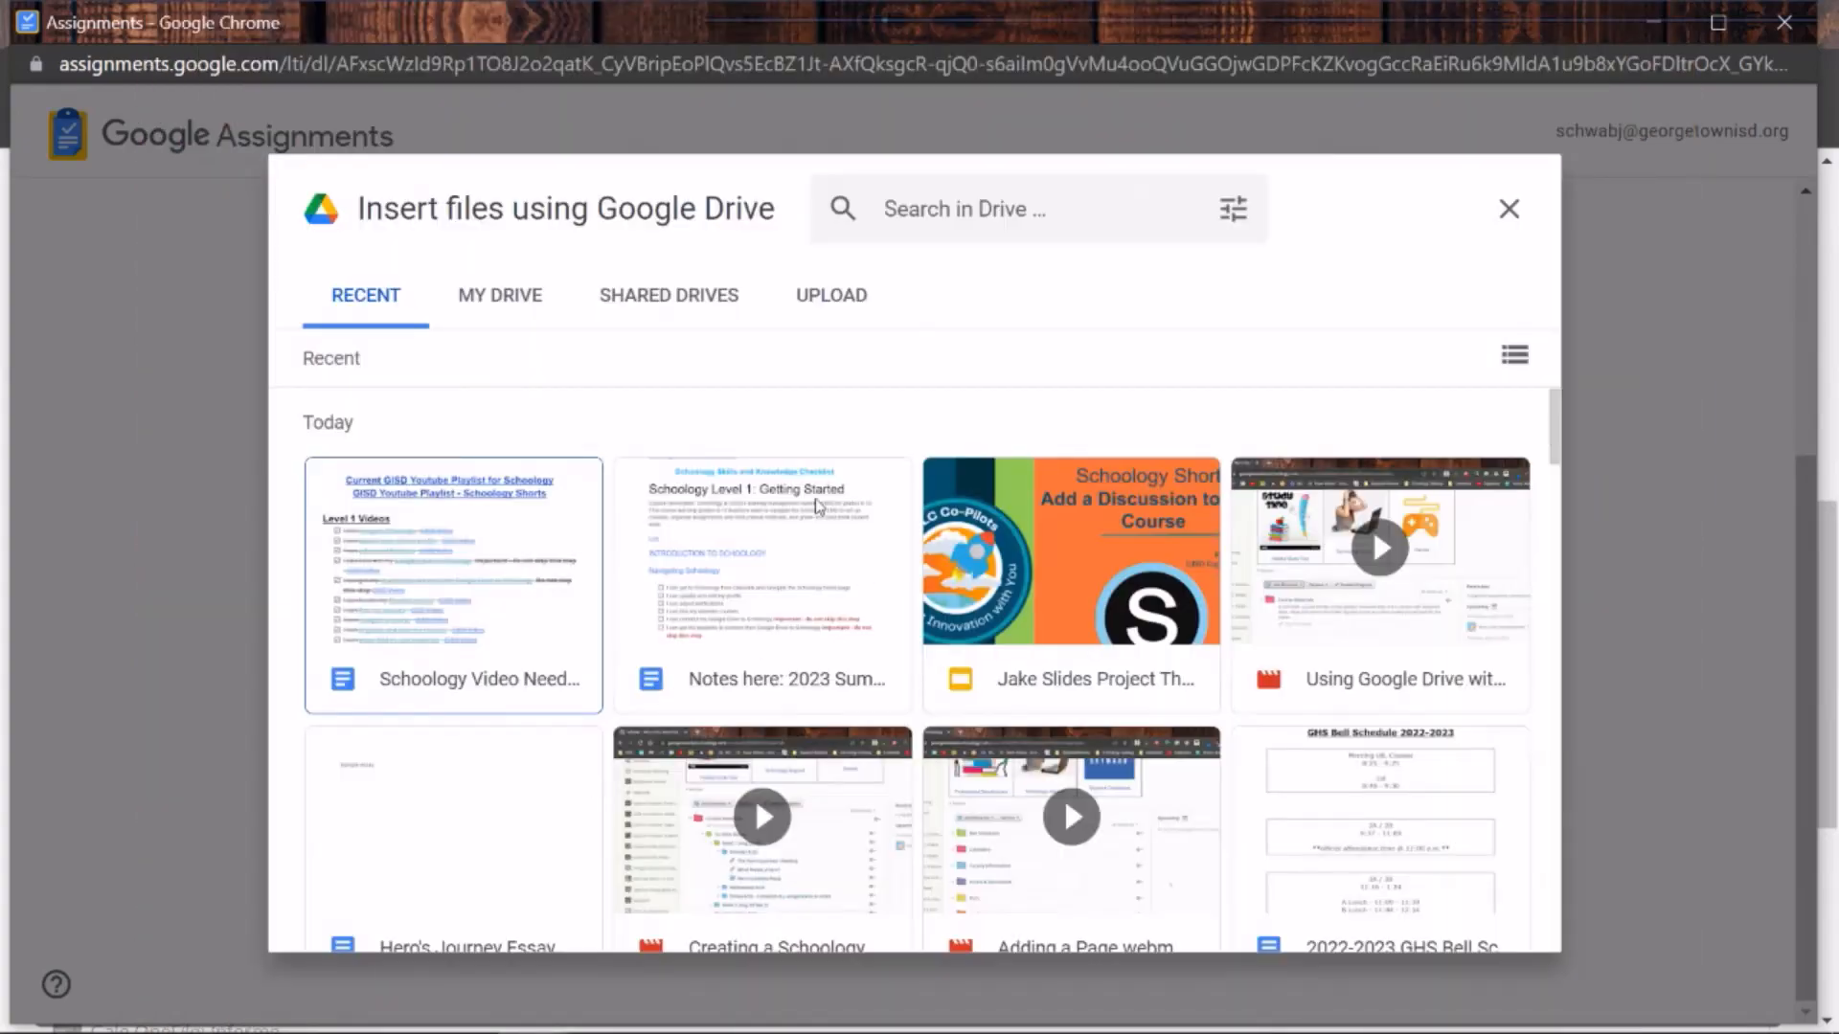
- Look through the recent files, My Drive, the shared drives and the upload option as sources for the attachment
scroll(920, 623, "down", 3)
scroll(939, 613, "up", 3)
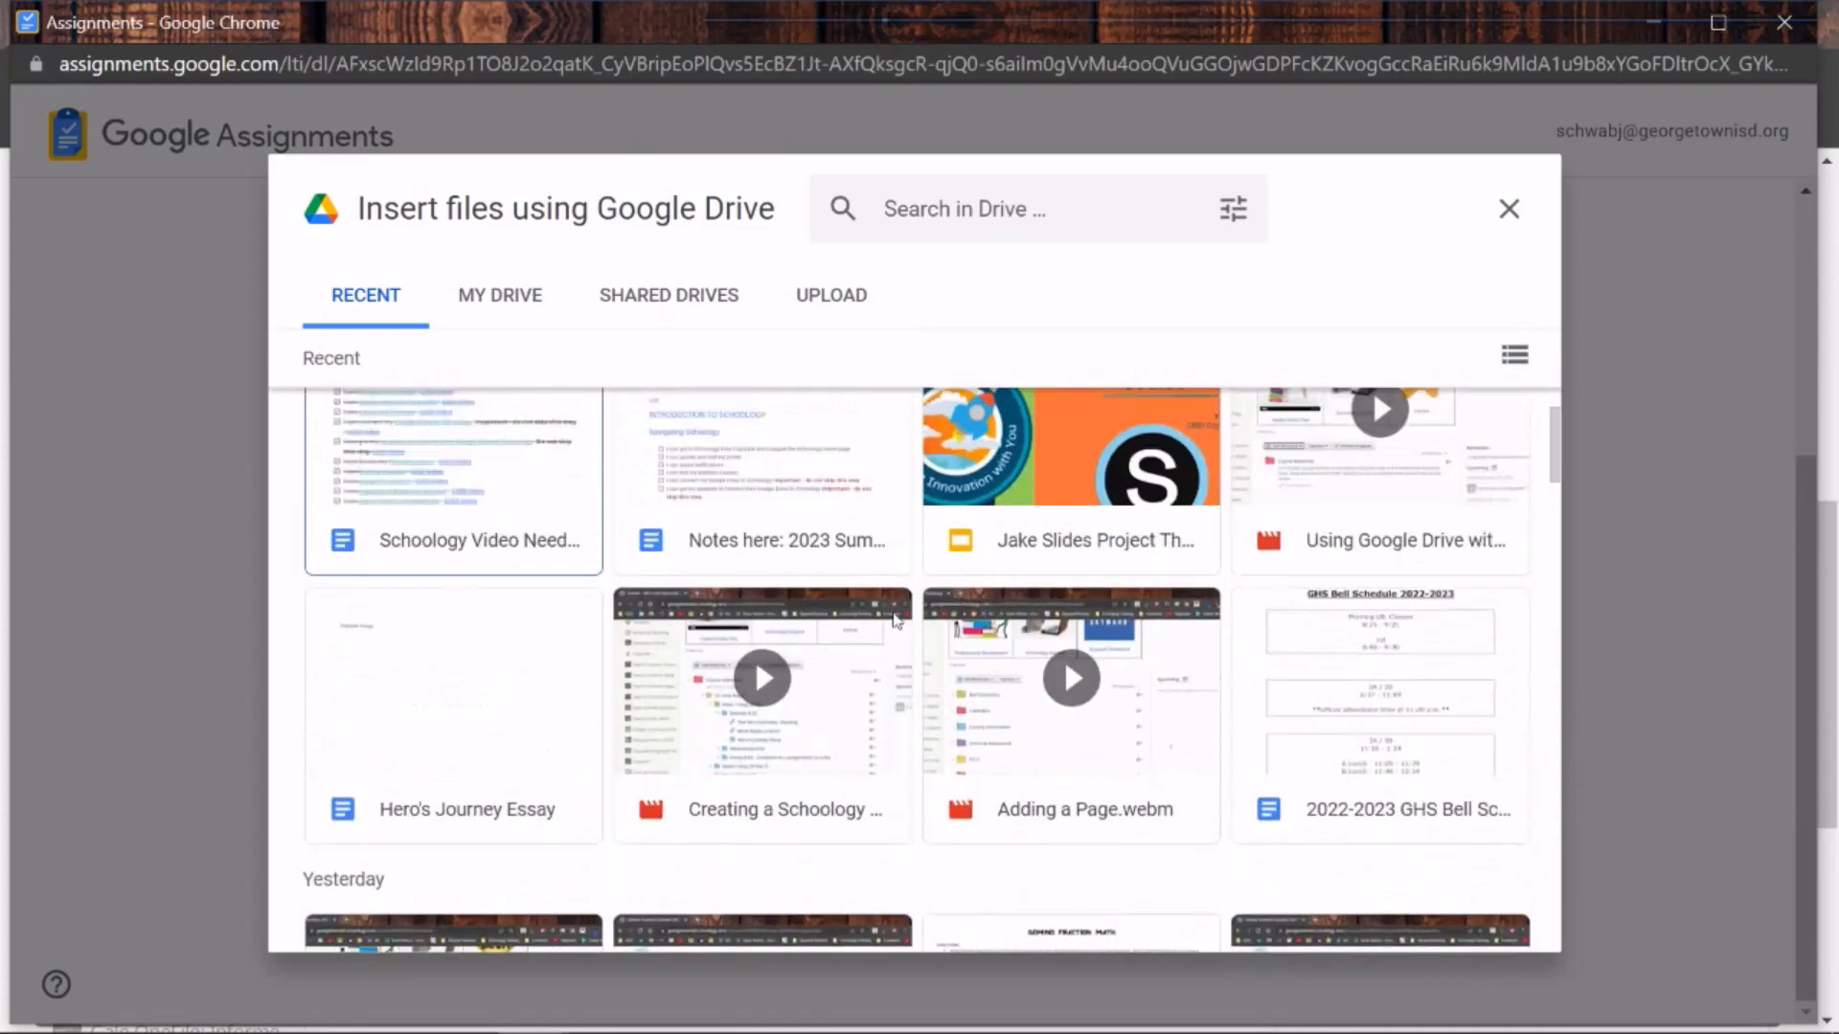
scroll(964, 596, "down", 1)
scroll(964, 595, "down", 2)
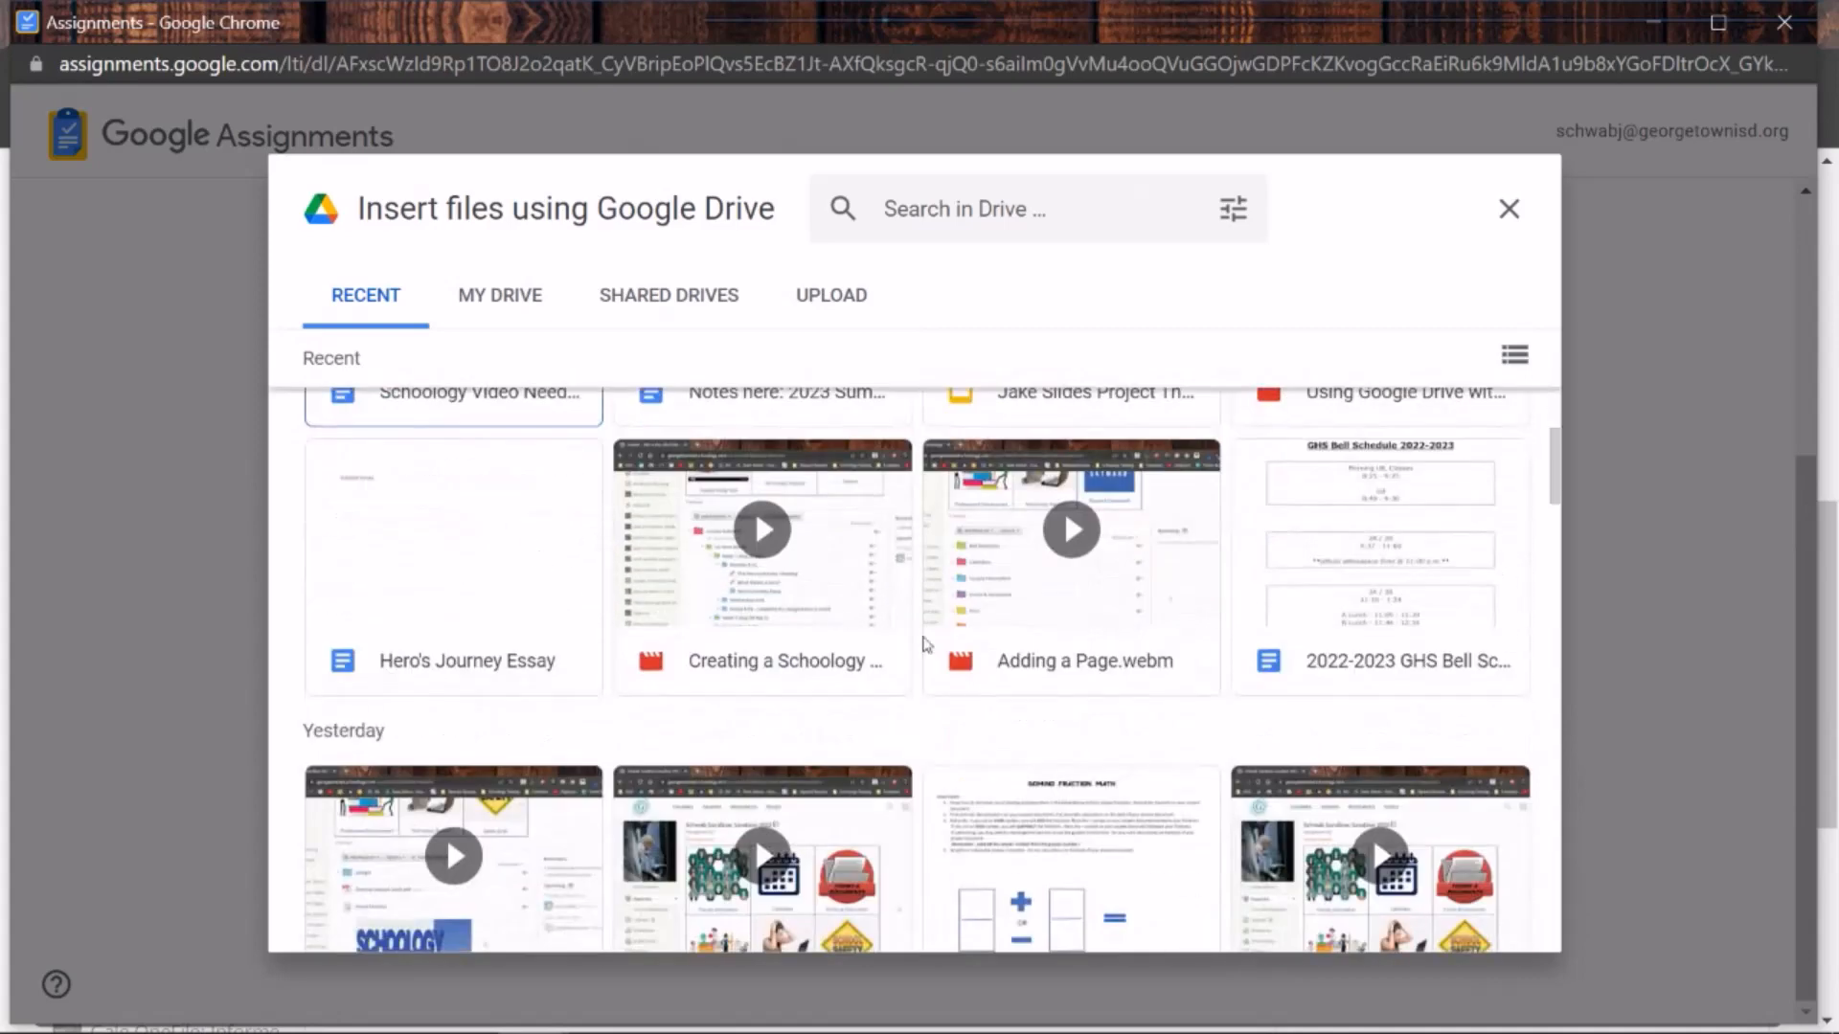
left_click(504, 306)
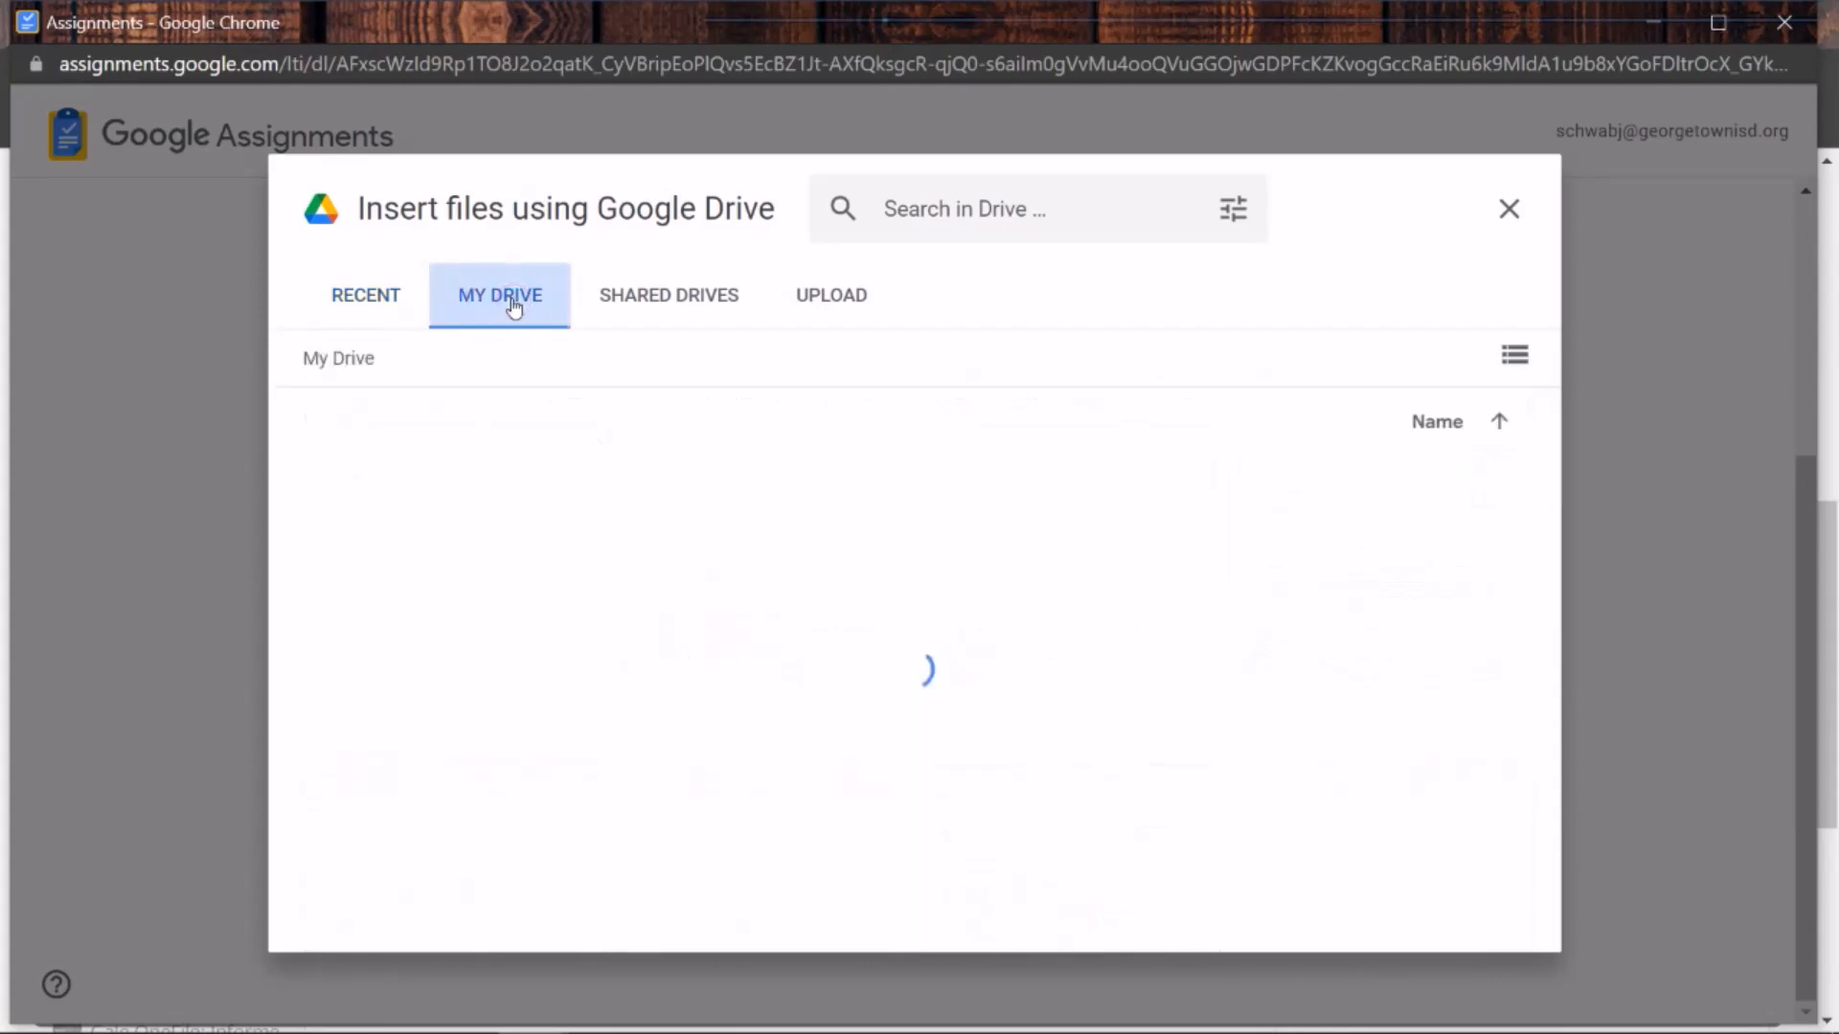
scroll(1011, 649, "down", 5)
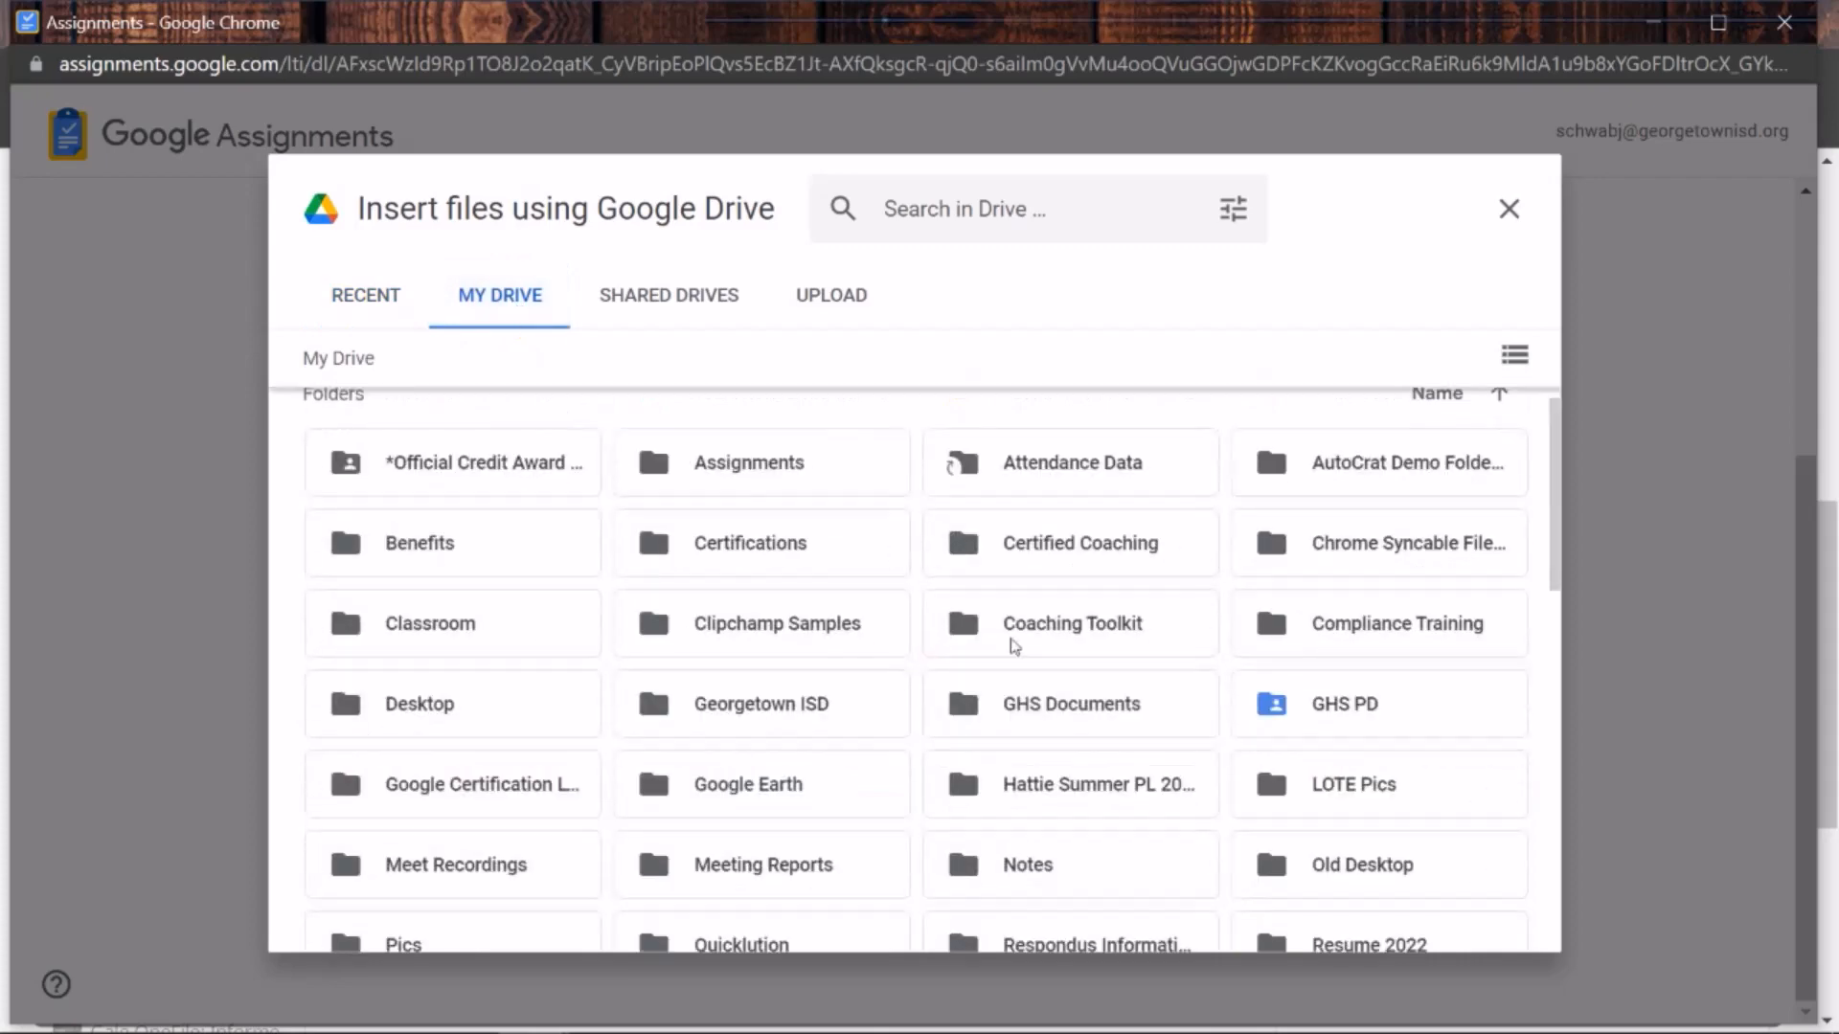
scroll(1008, 647, "down", 4)
scroll(1006, 644, "up", 10)
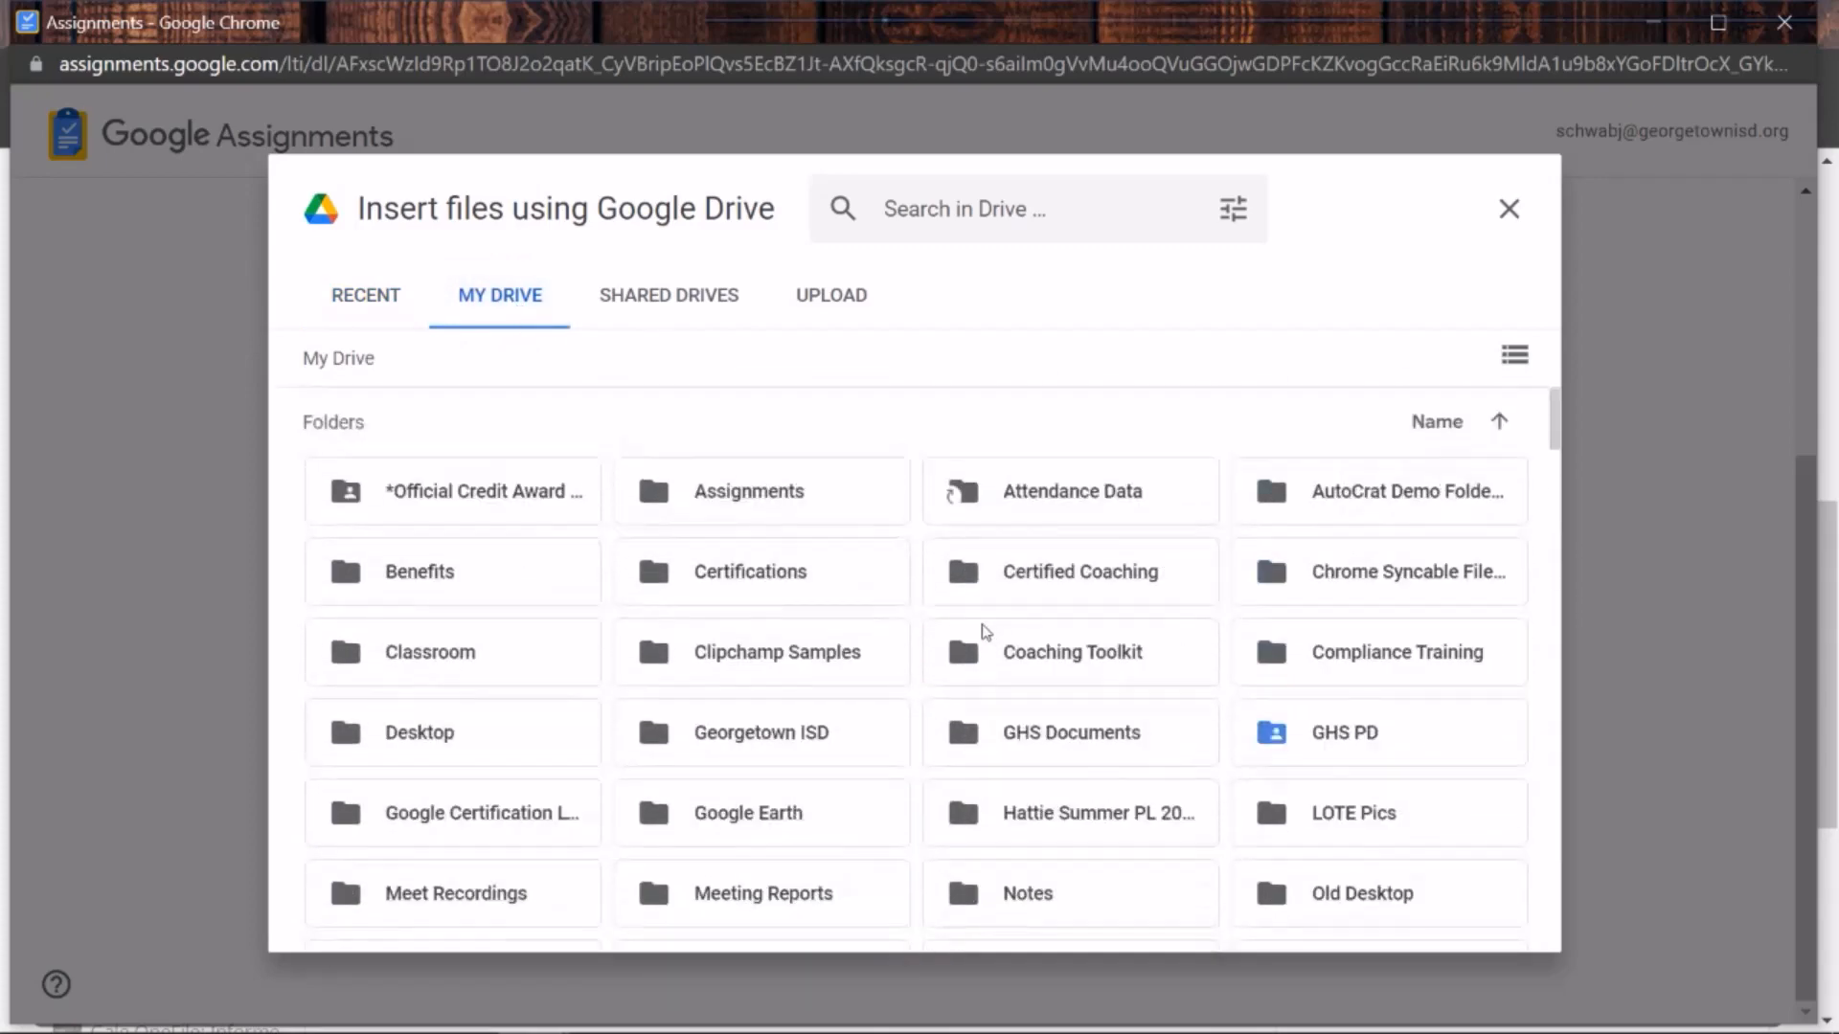
left_click(688, 309)
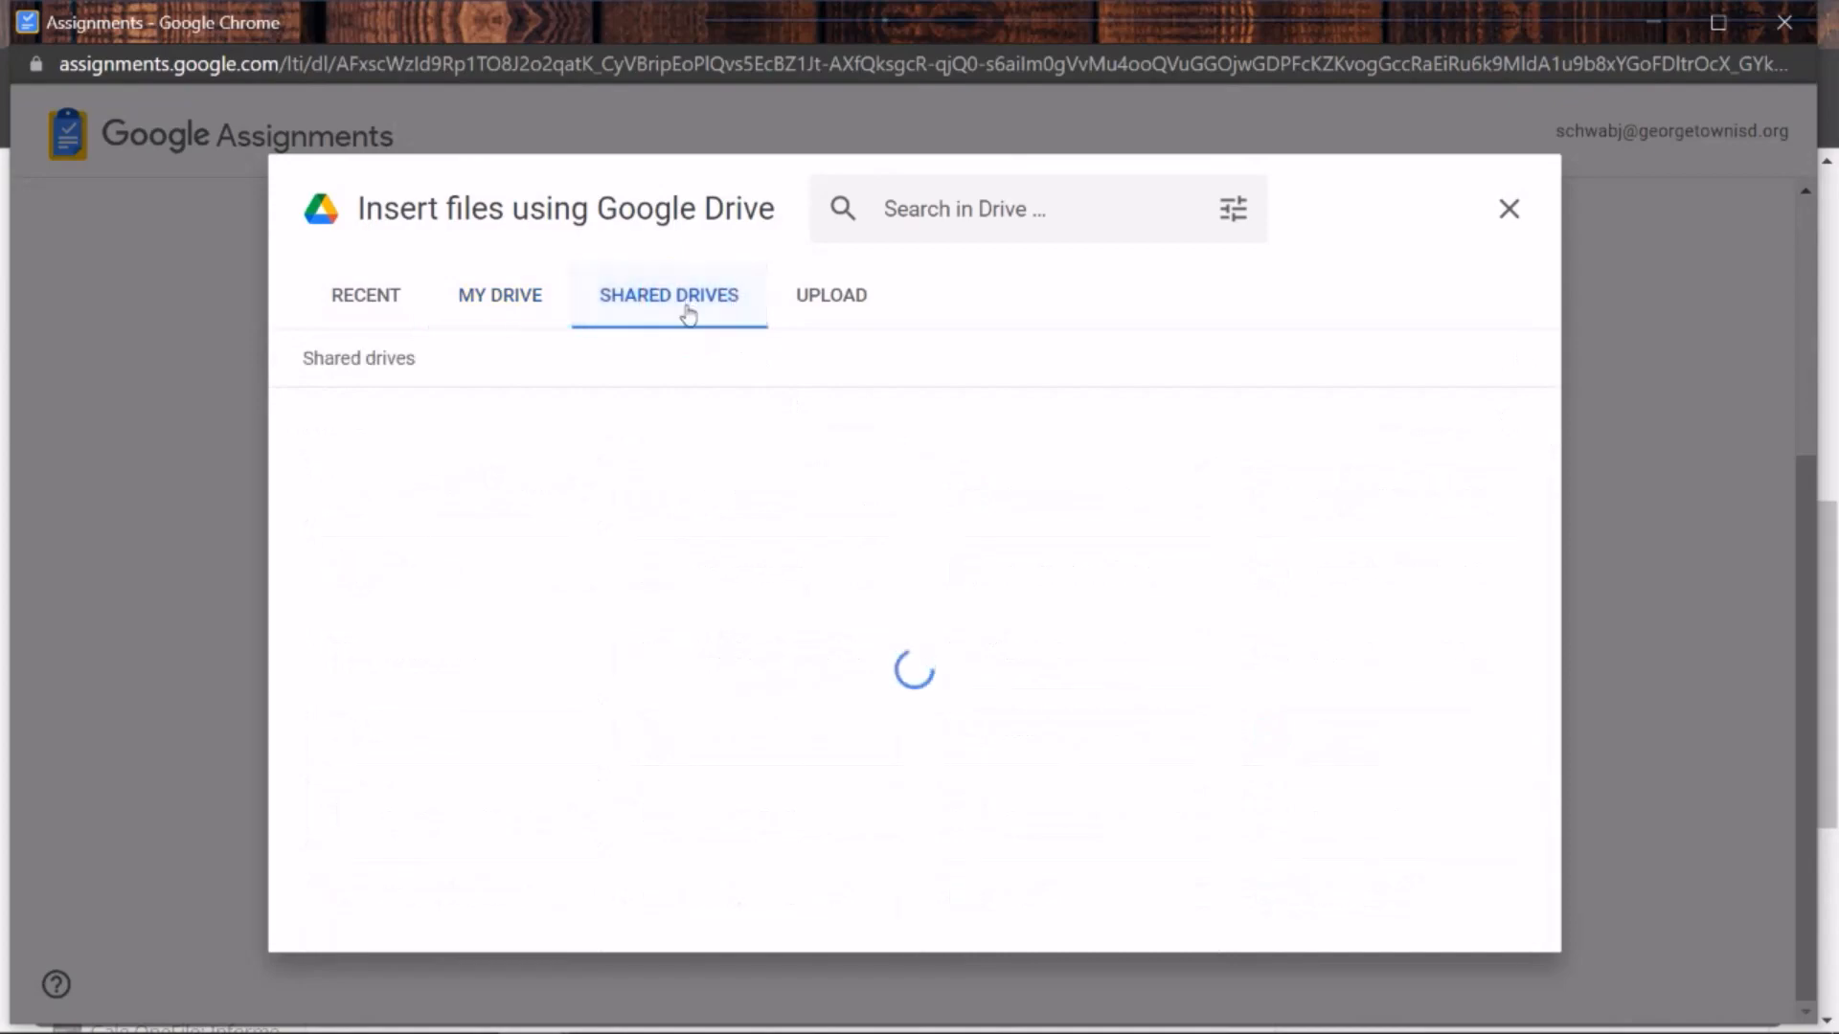
scroll(886, 640, "down", 7)
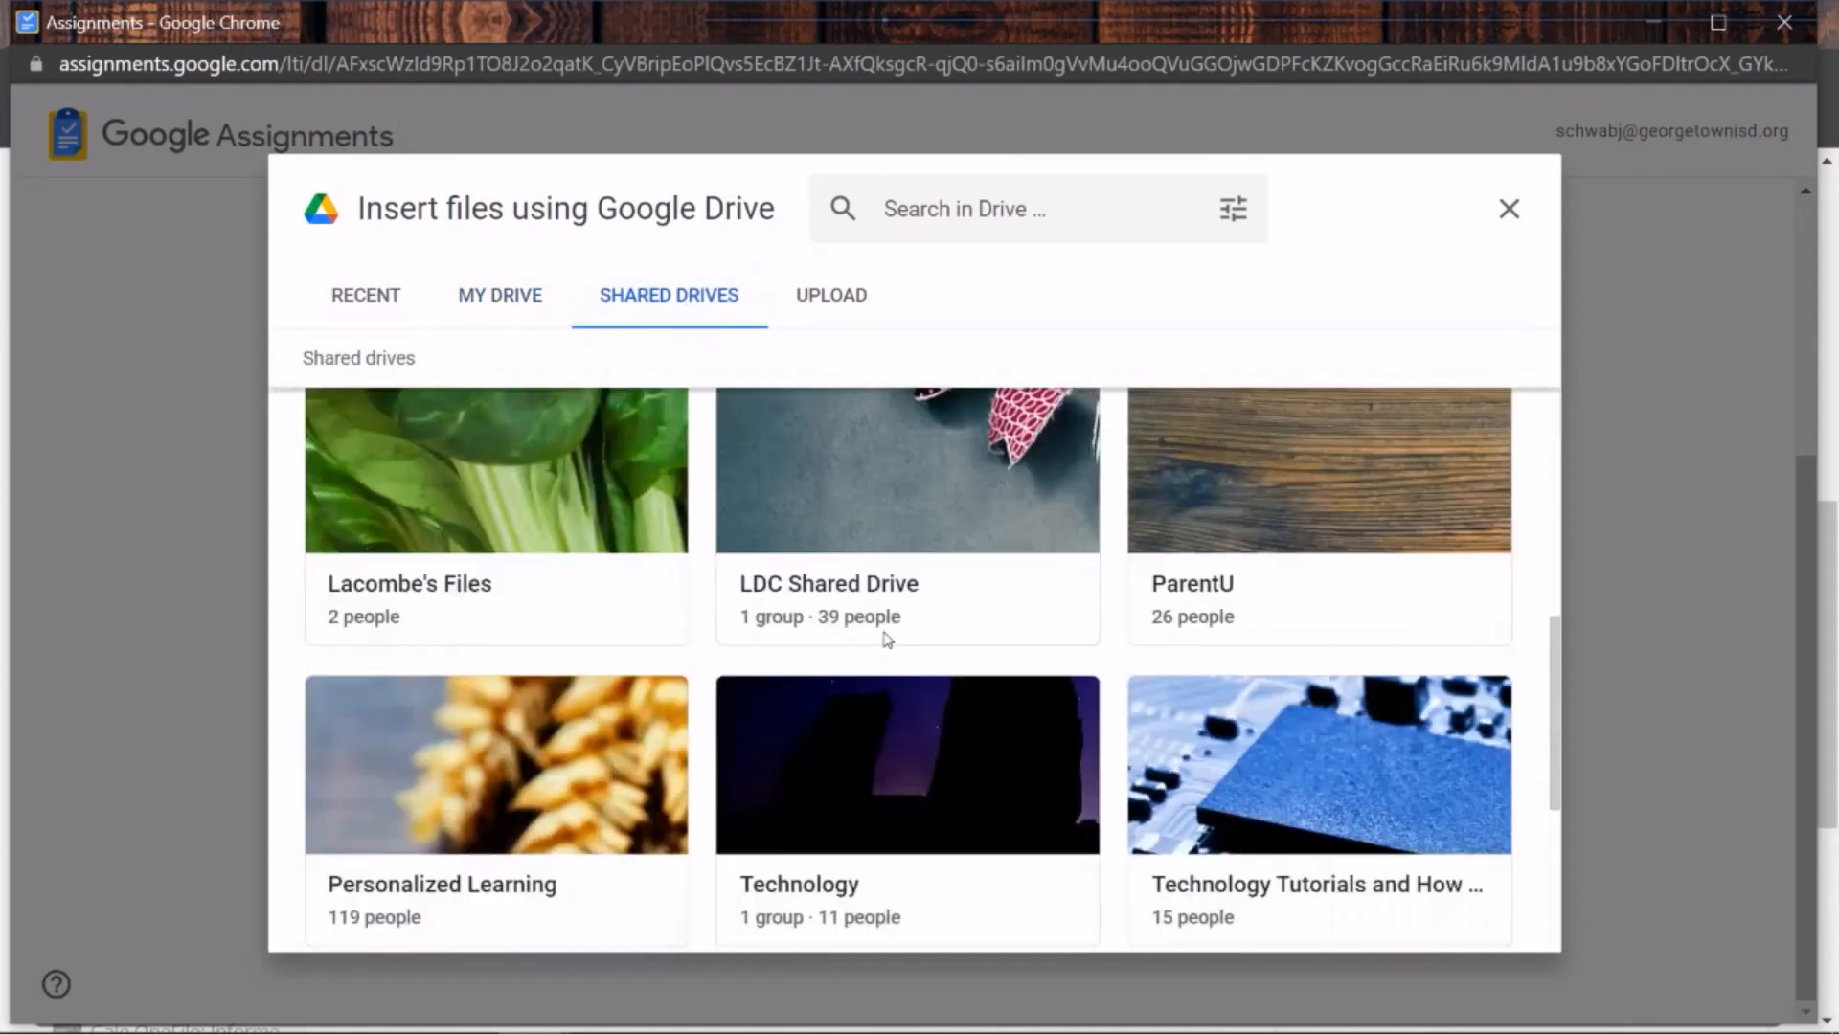
scroll(875, 632, "up", 7)
left_click(820, 300)
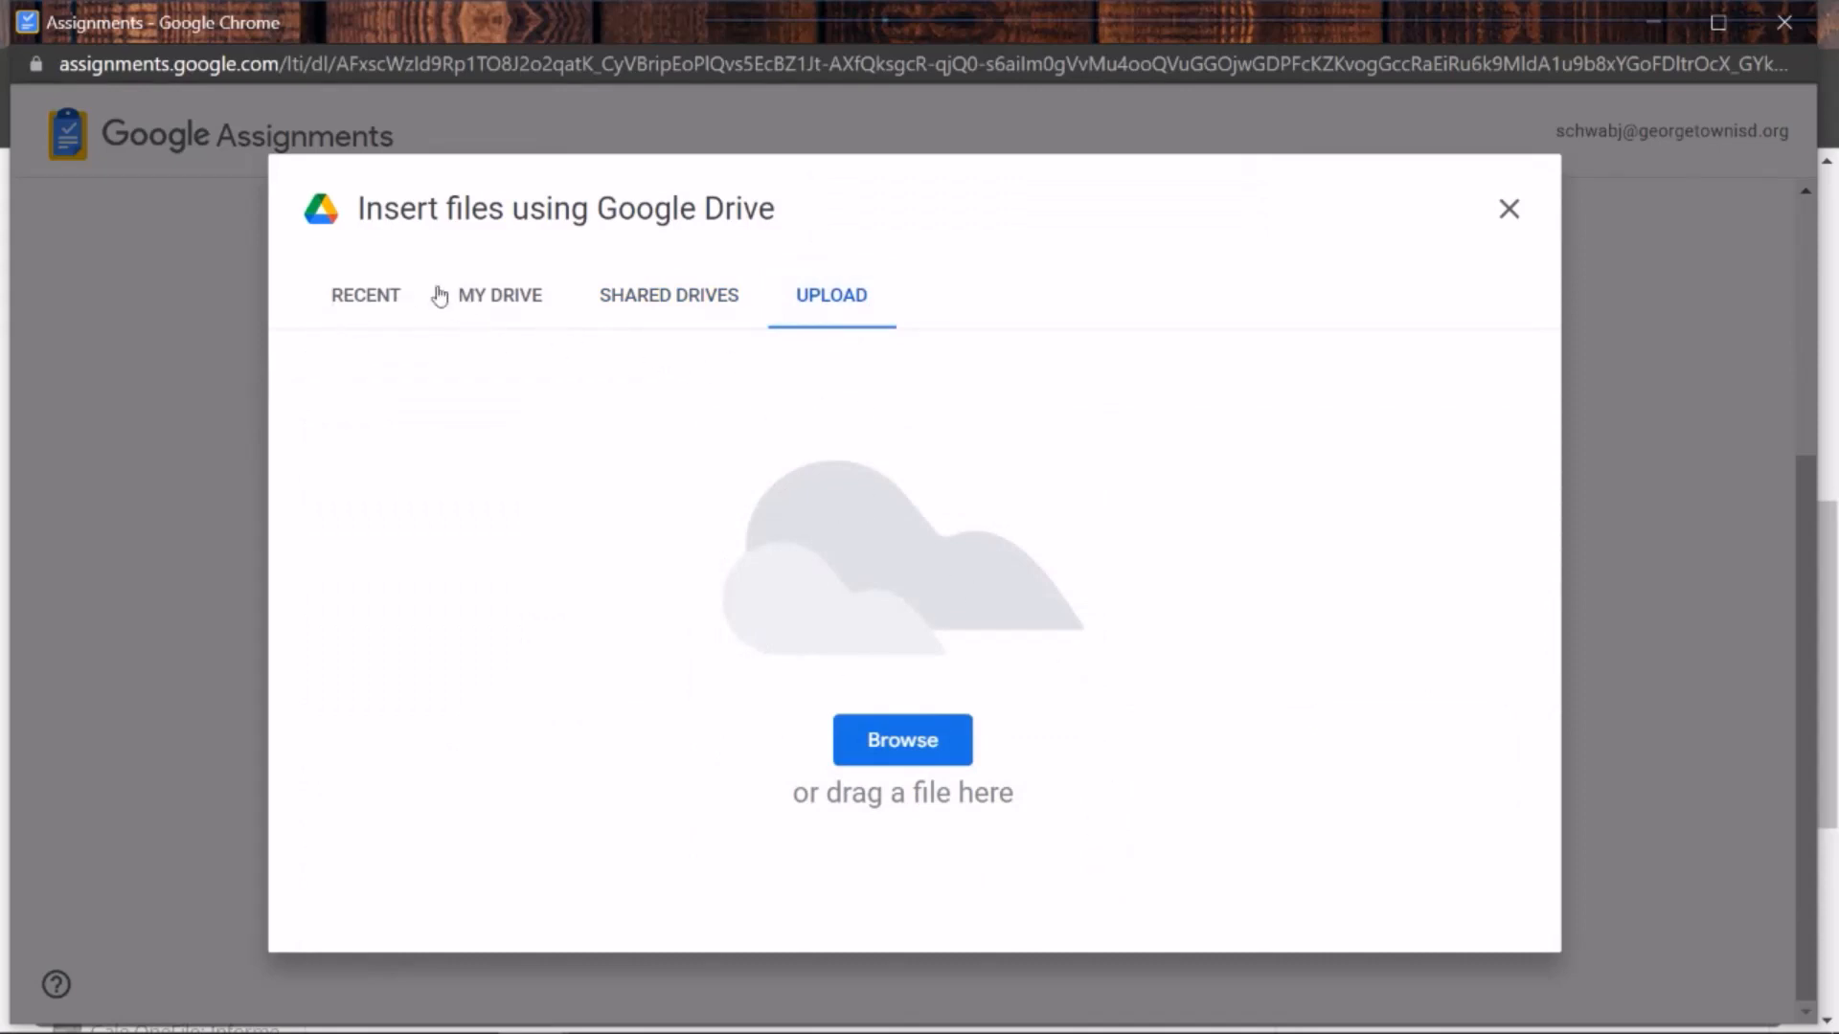
- Attach the recent document "Hero's Journey Essay" to the assignment
left_click(362, 303)
scroll(499, 602, "down", 2)
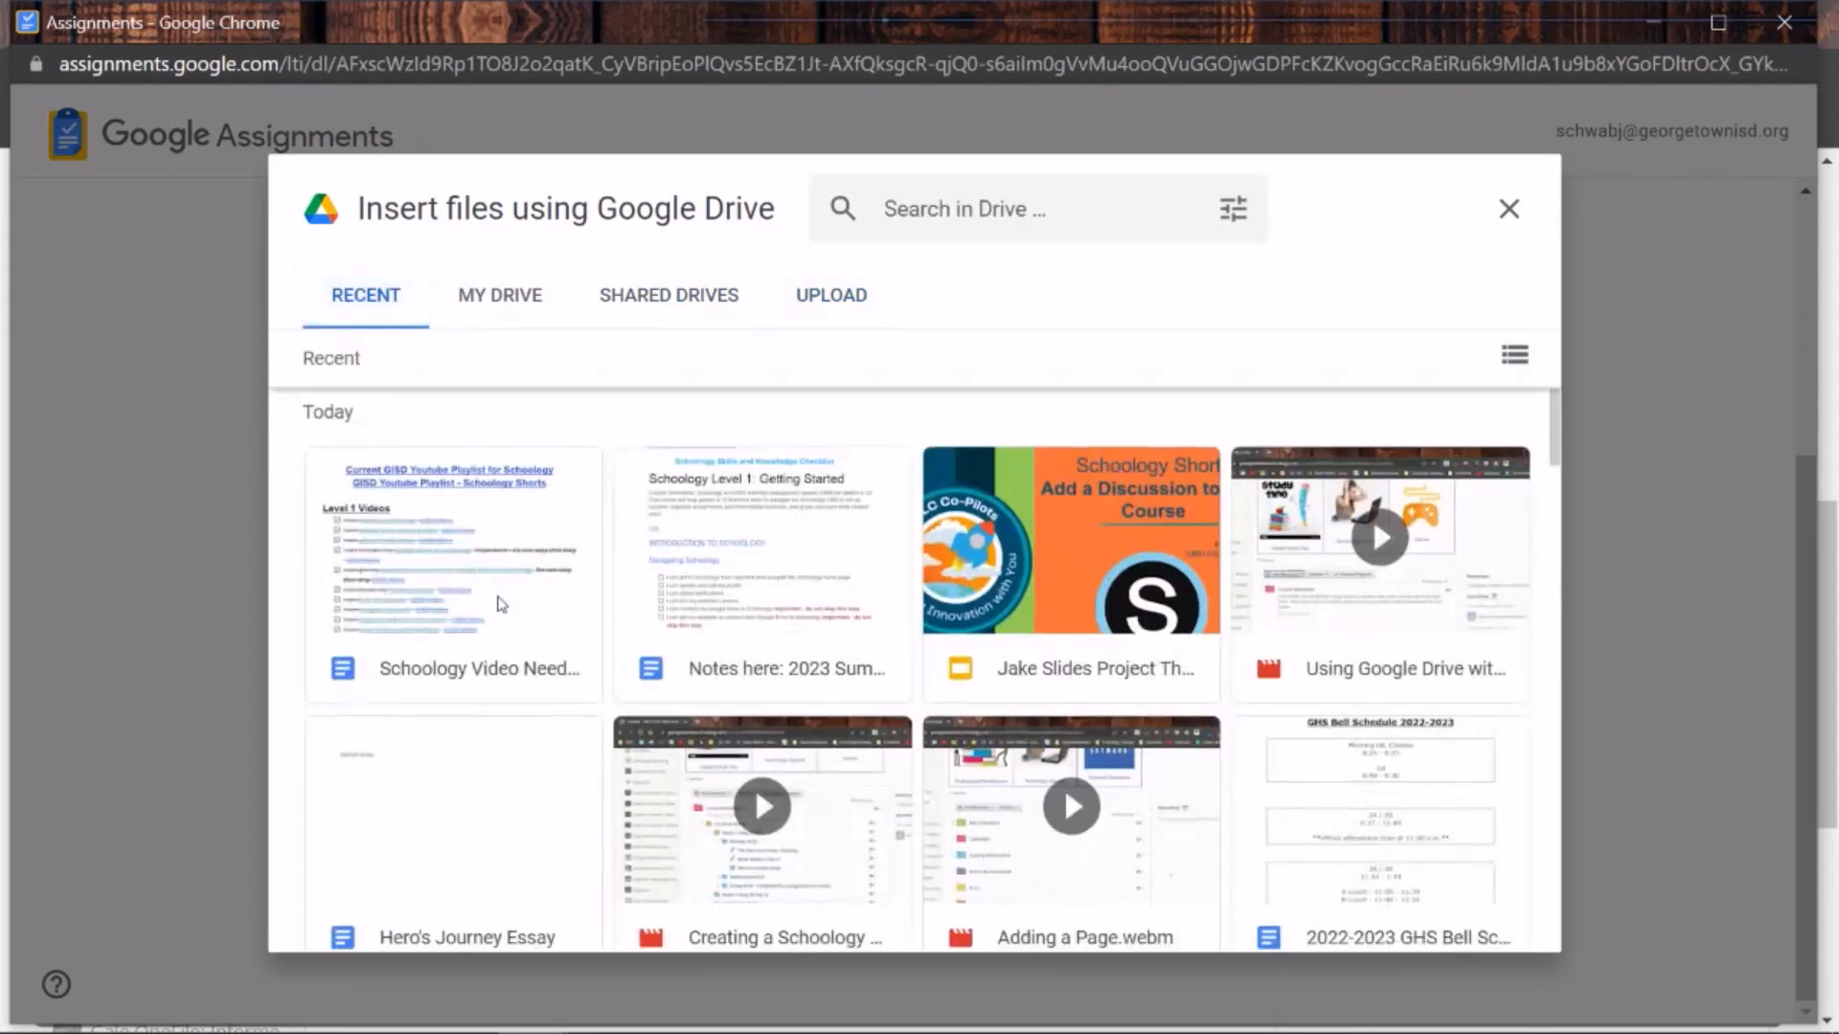
double_click(501, 744)
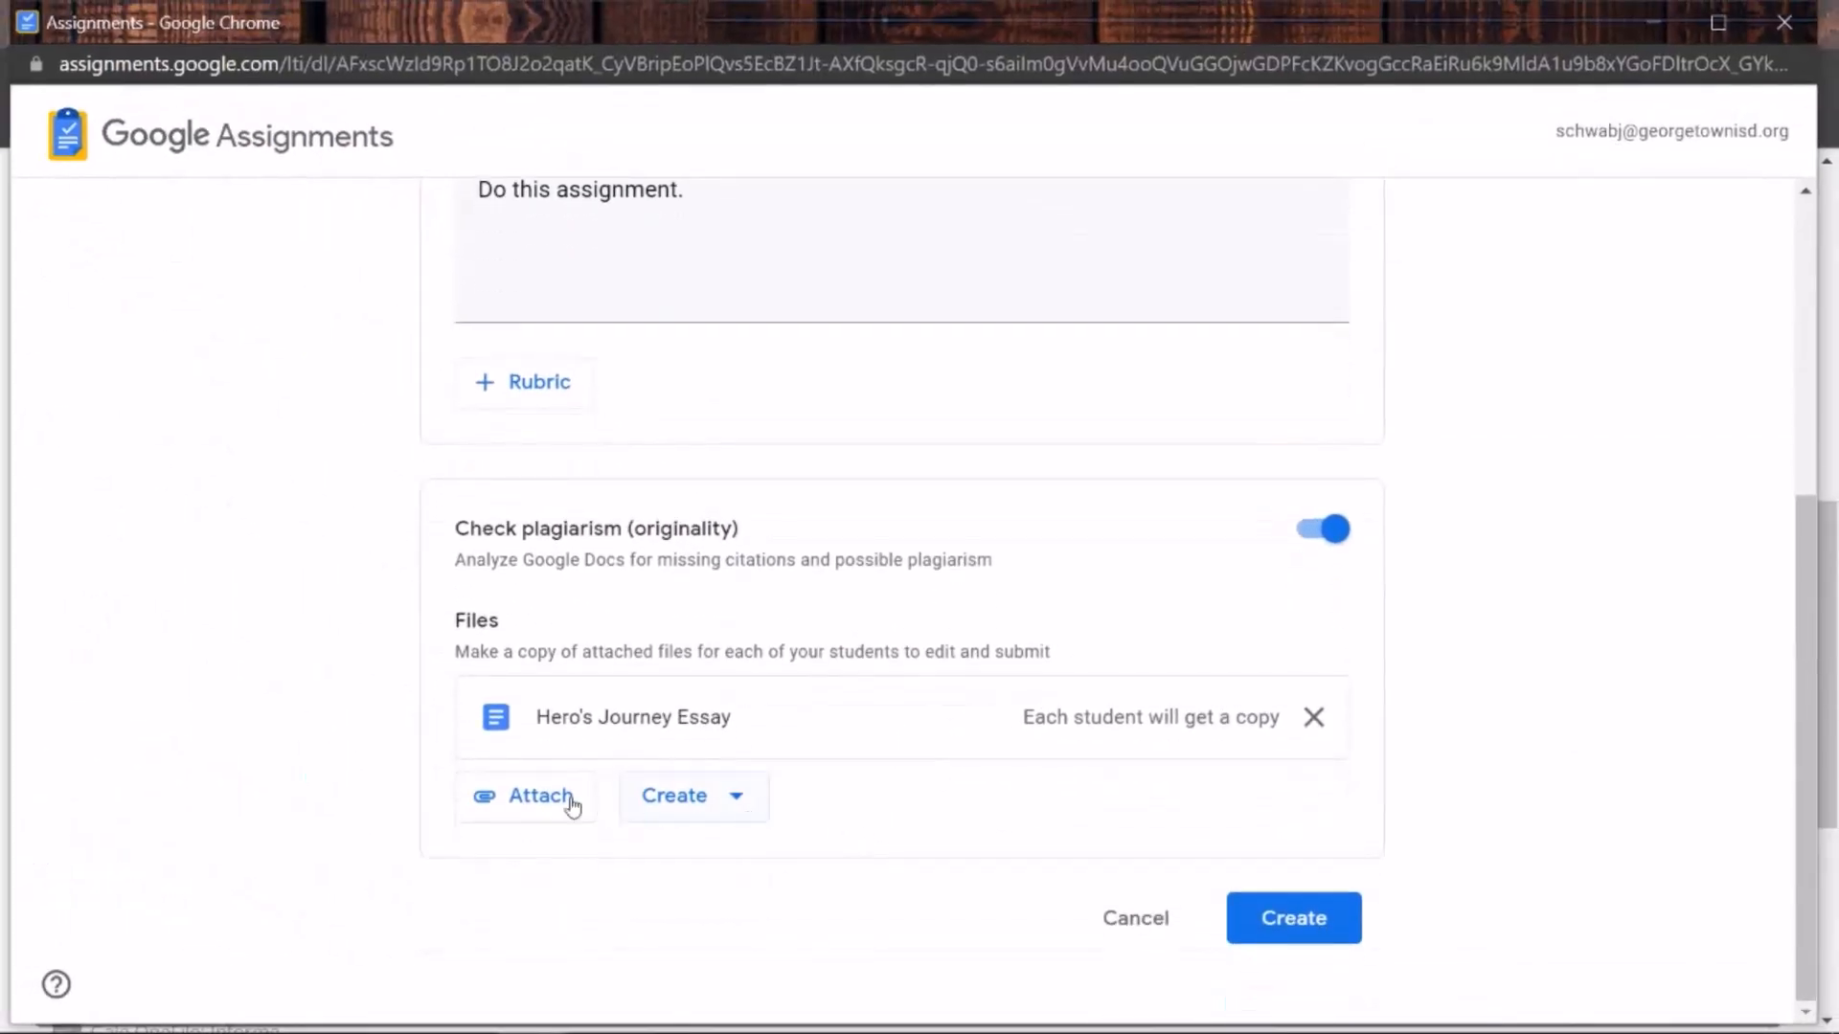
- Create the Sample Essay assignment with only the Hero's Journey Essay document attached
left_click(736, 810)
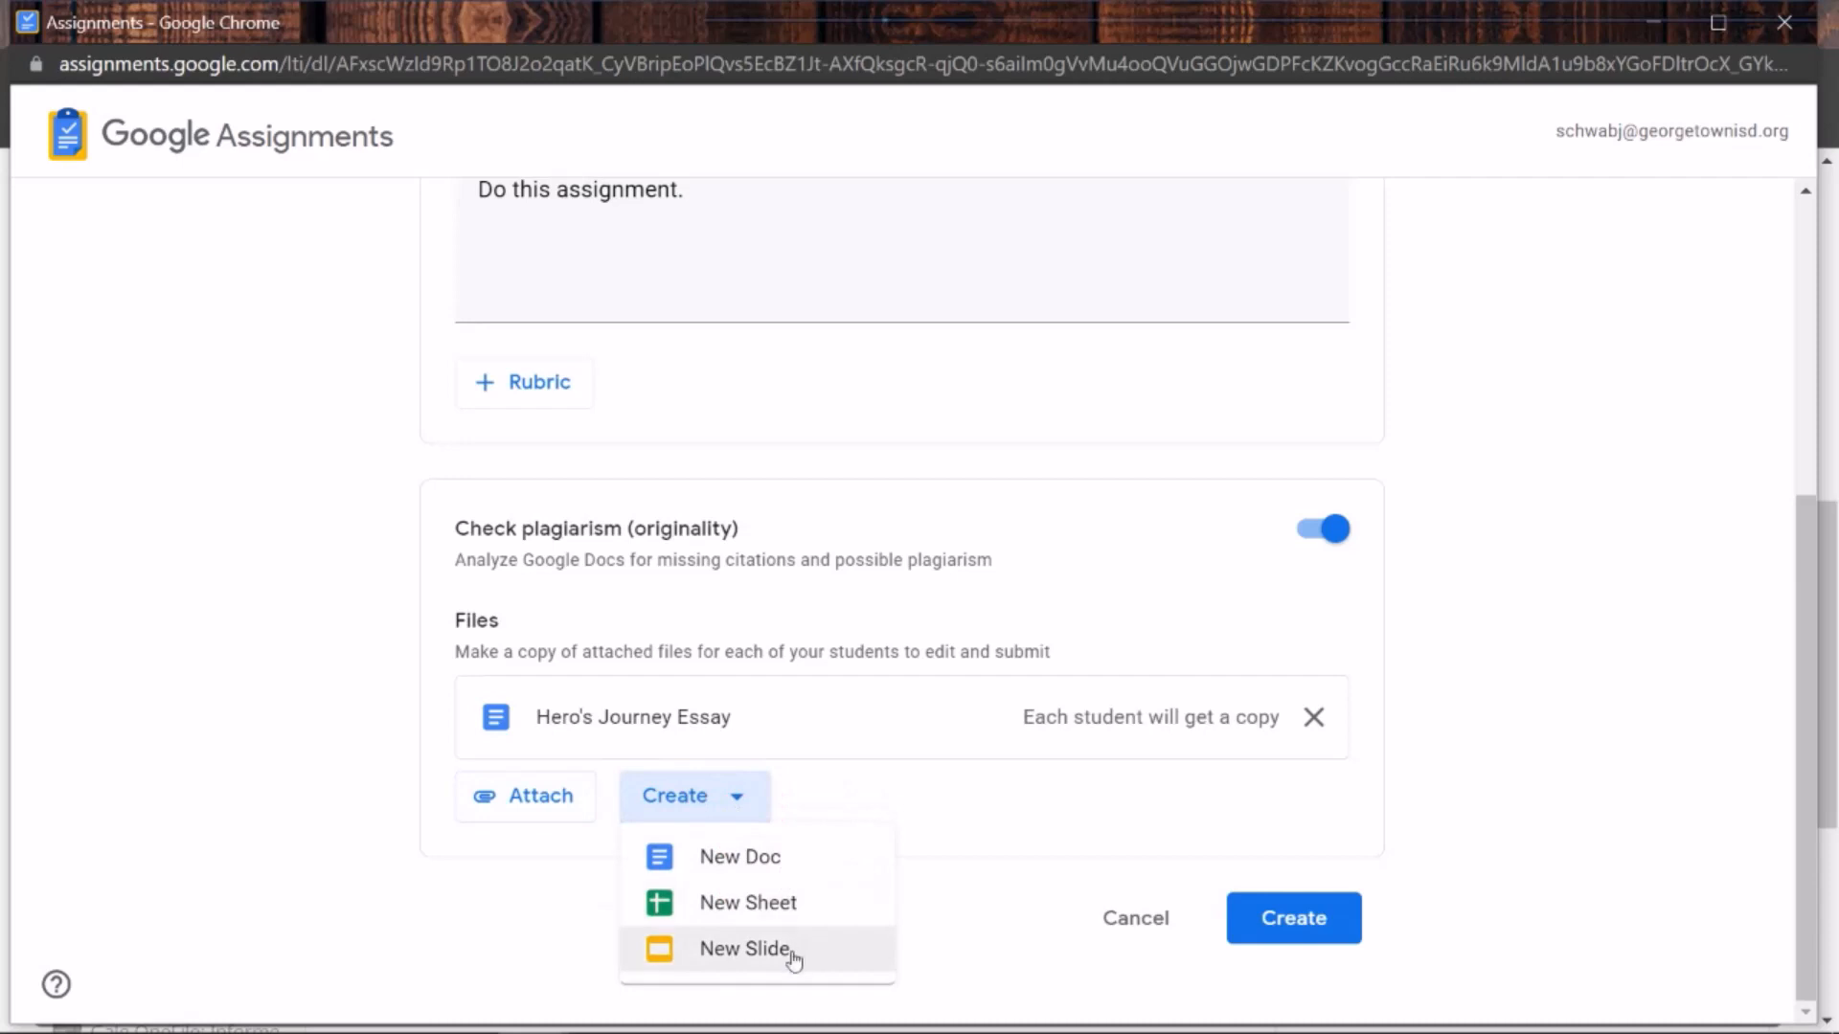
left_click(970, 794)
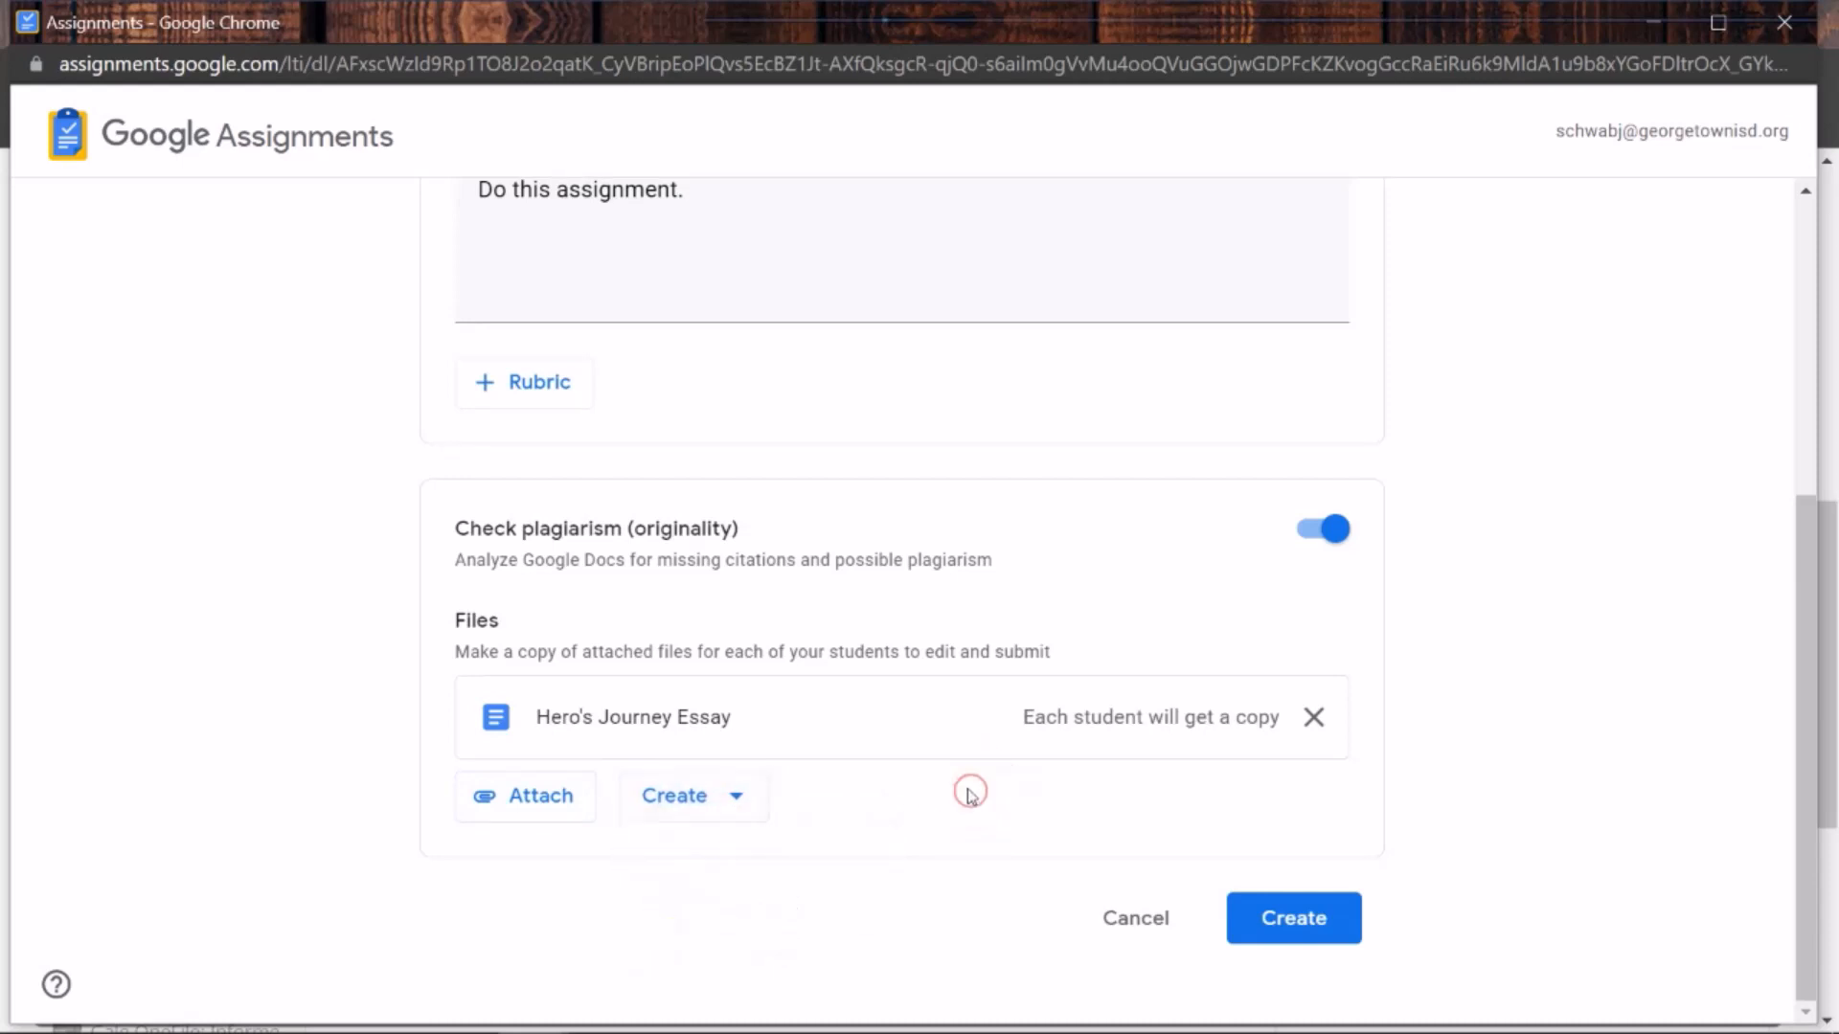
left_click(1318, 931)
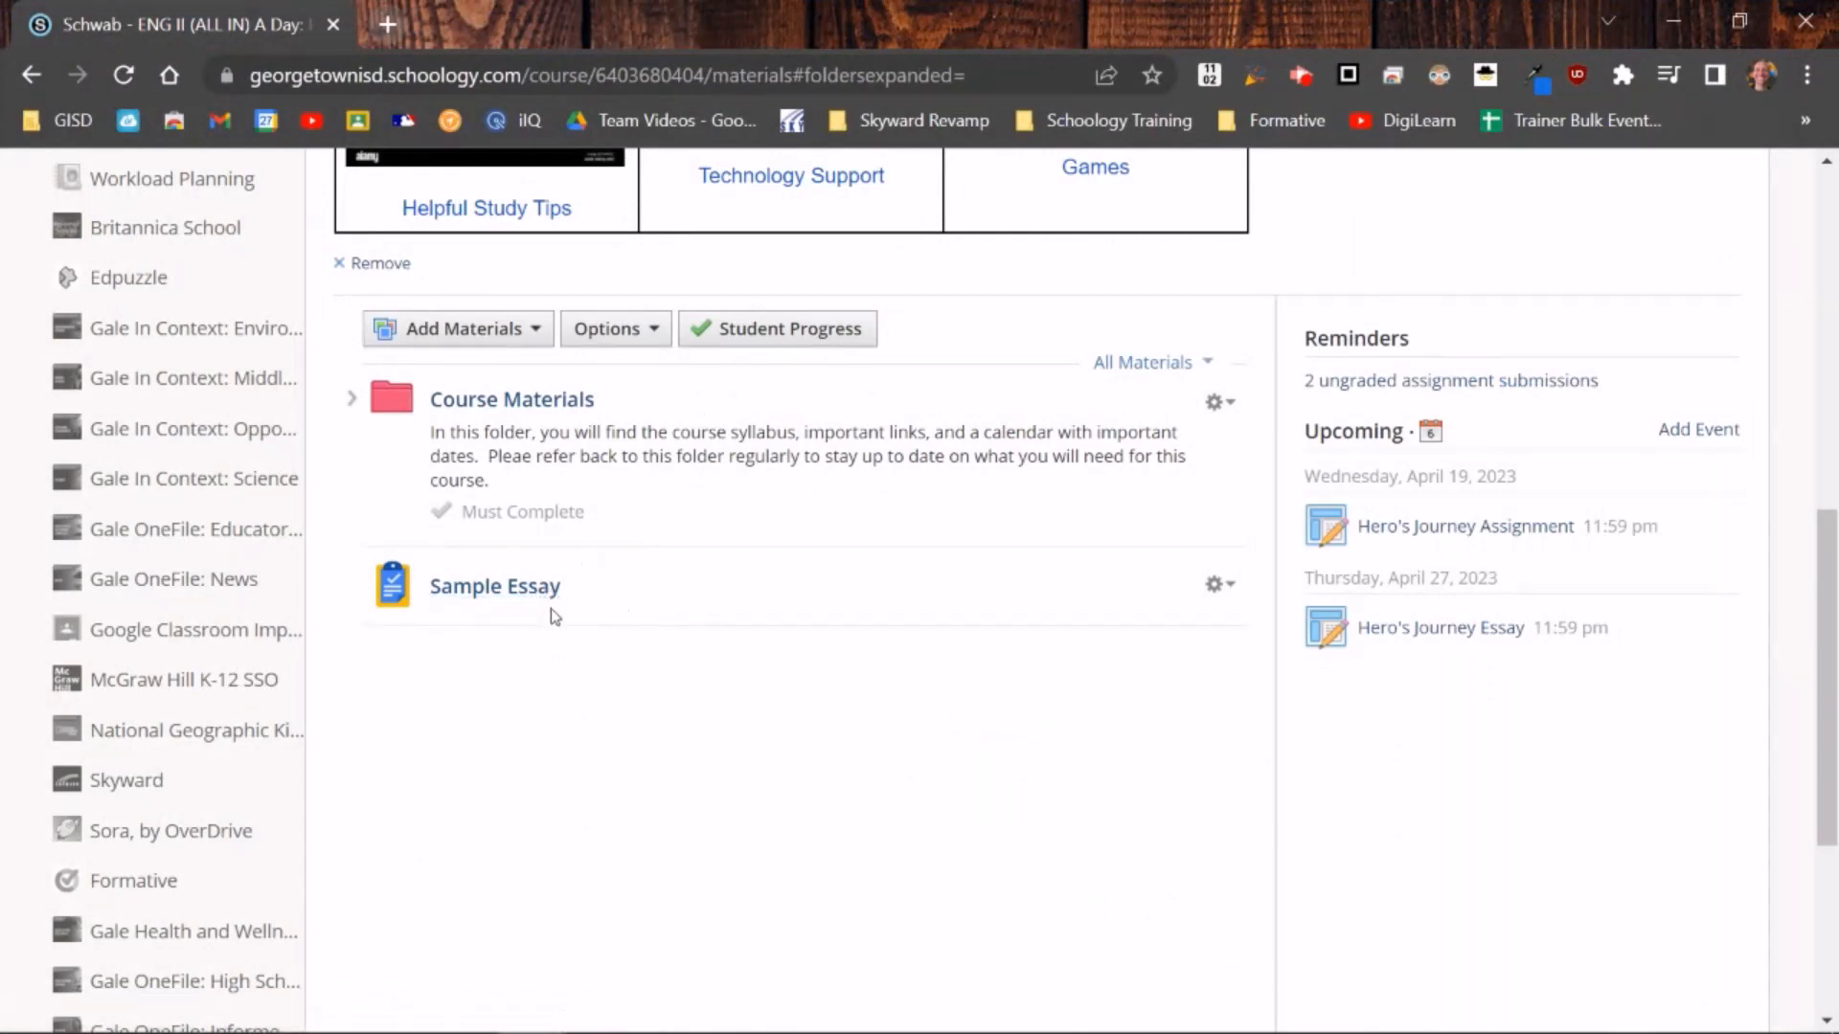
- Open the Sample Essay assignment from the course materials and review its points, due date, files and submission area
left_click(518, 597)
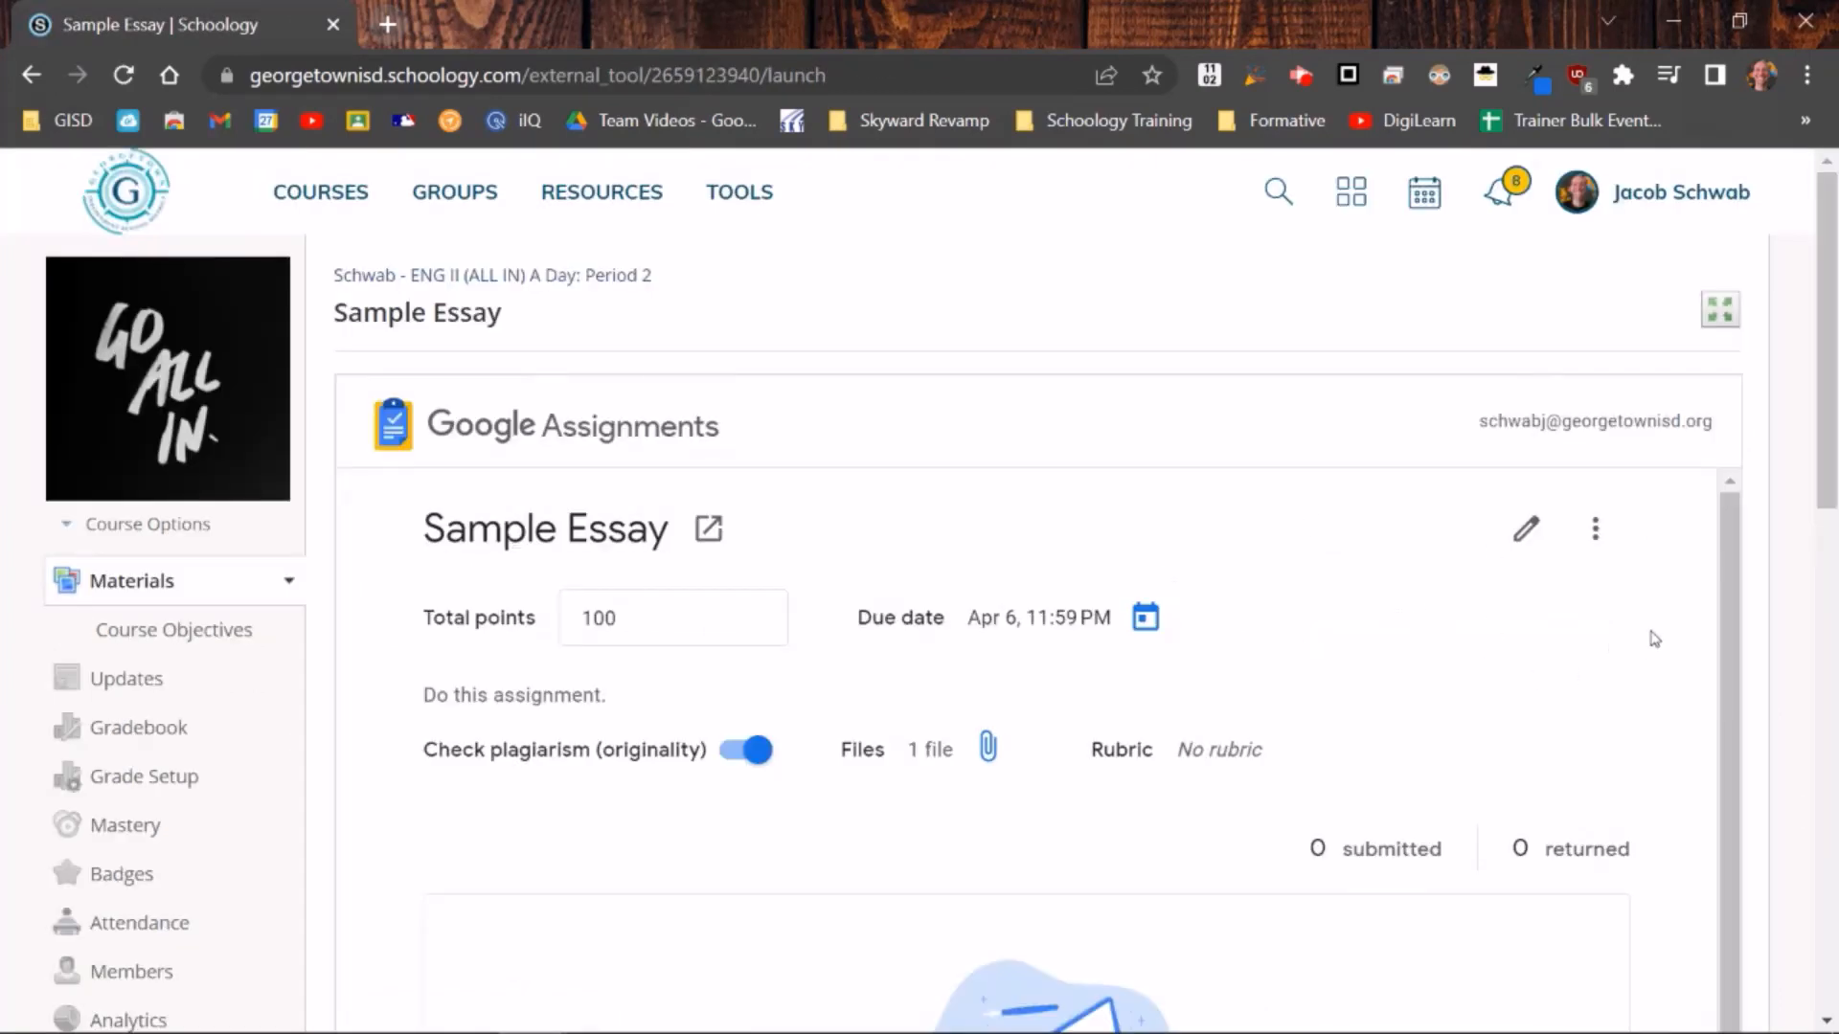
scroll(1657, 641, "down", 1)
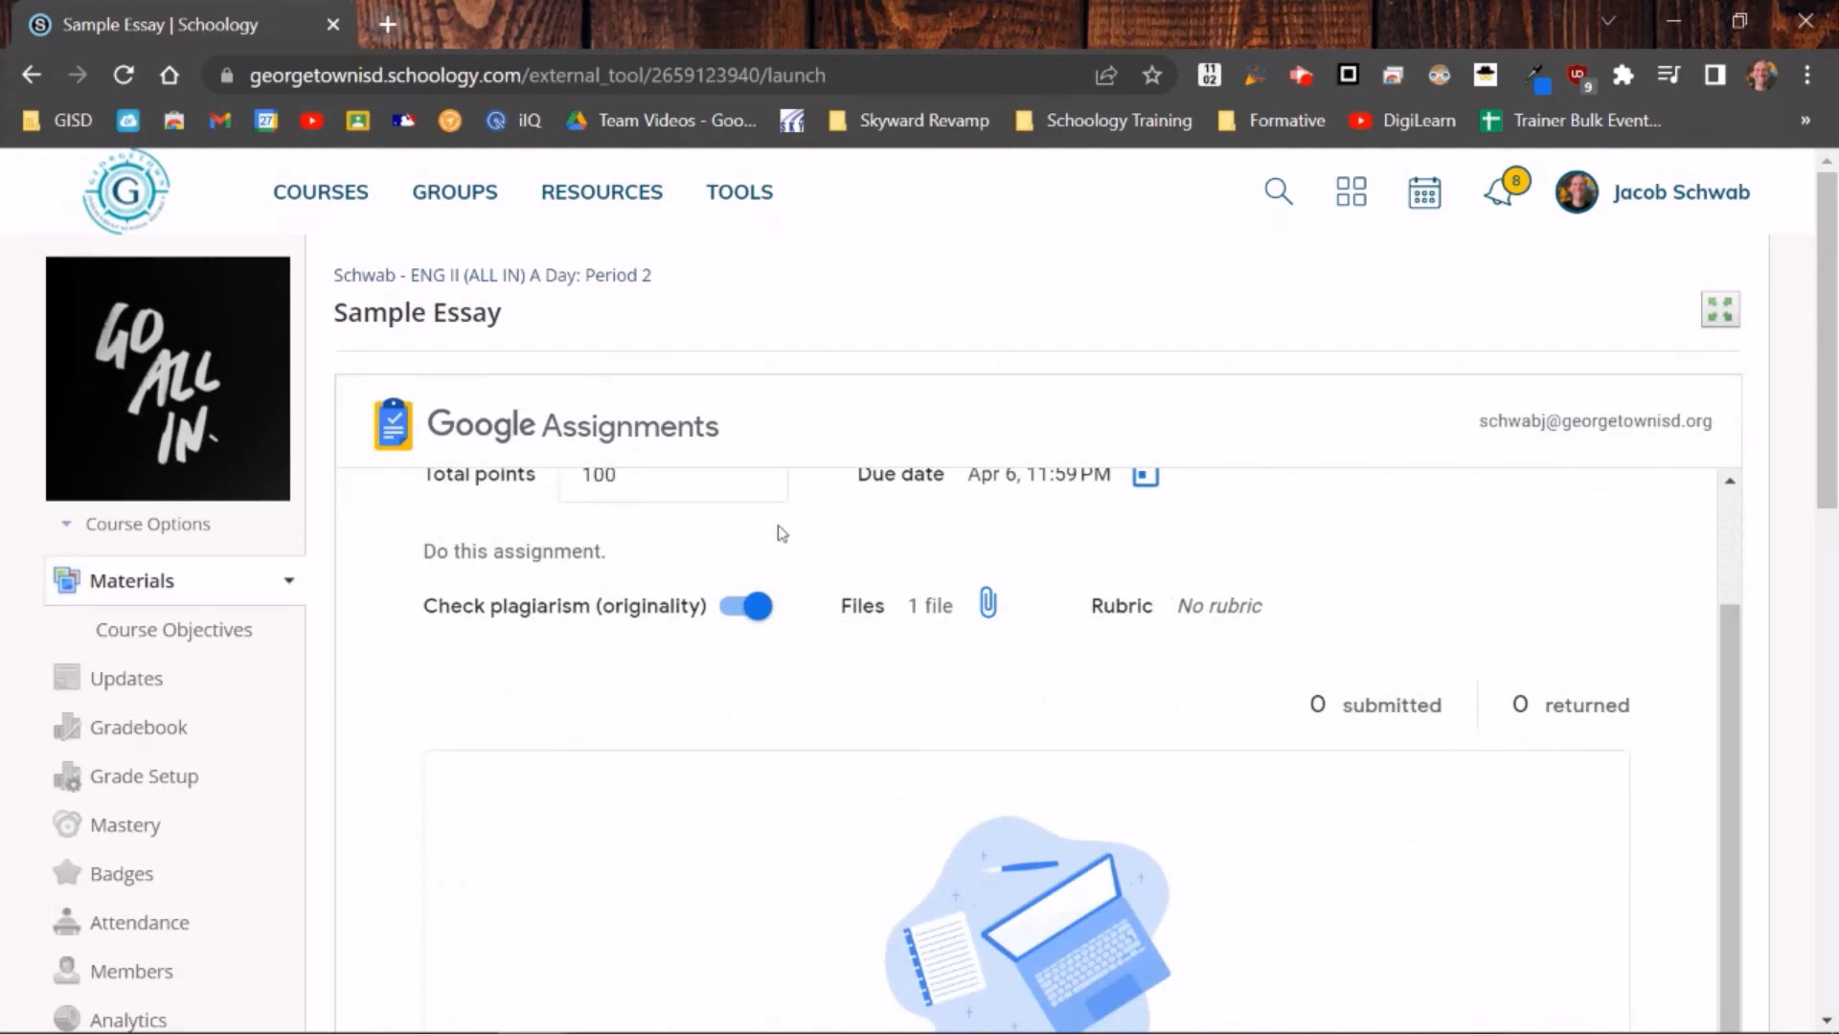
scroll(1053, 742, "up", 1)
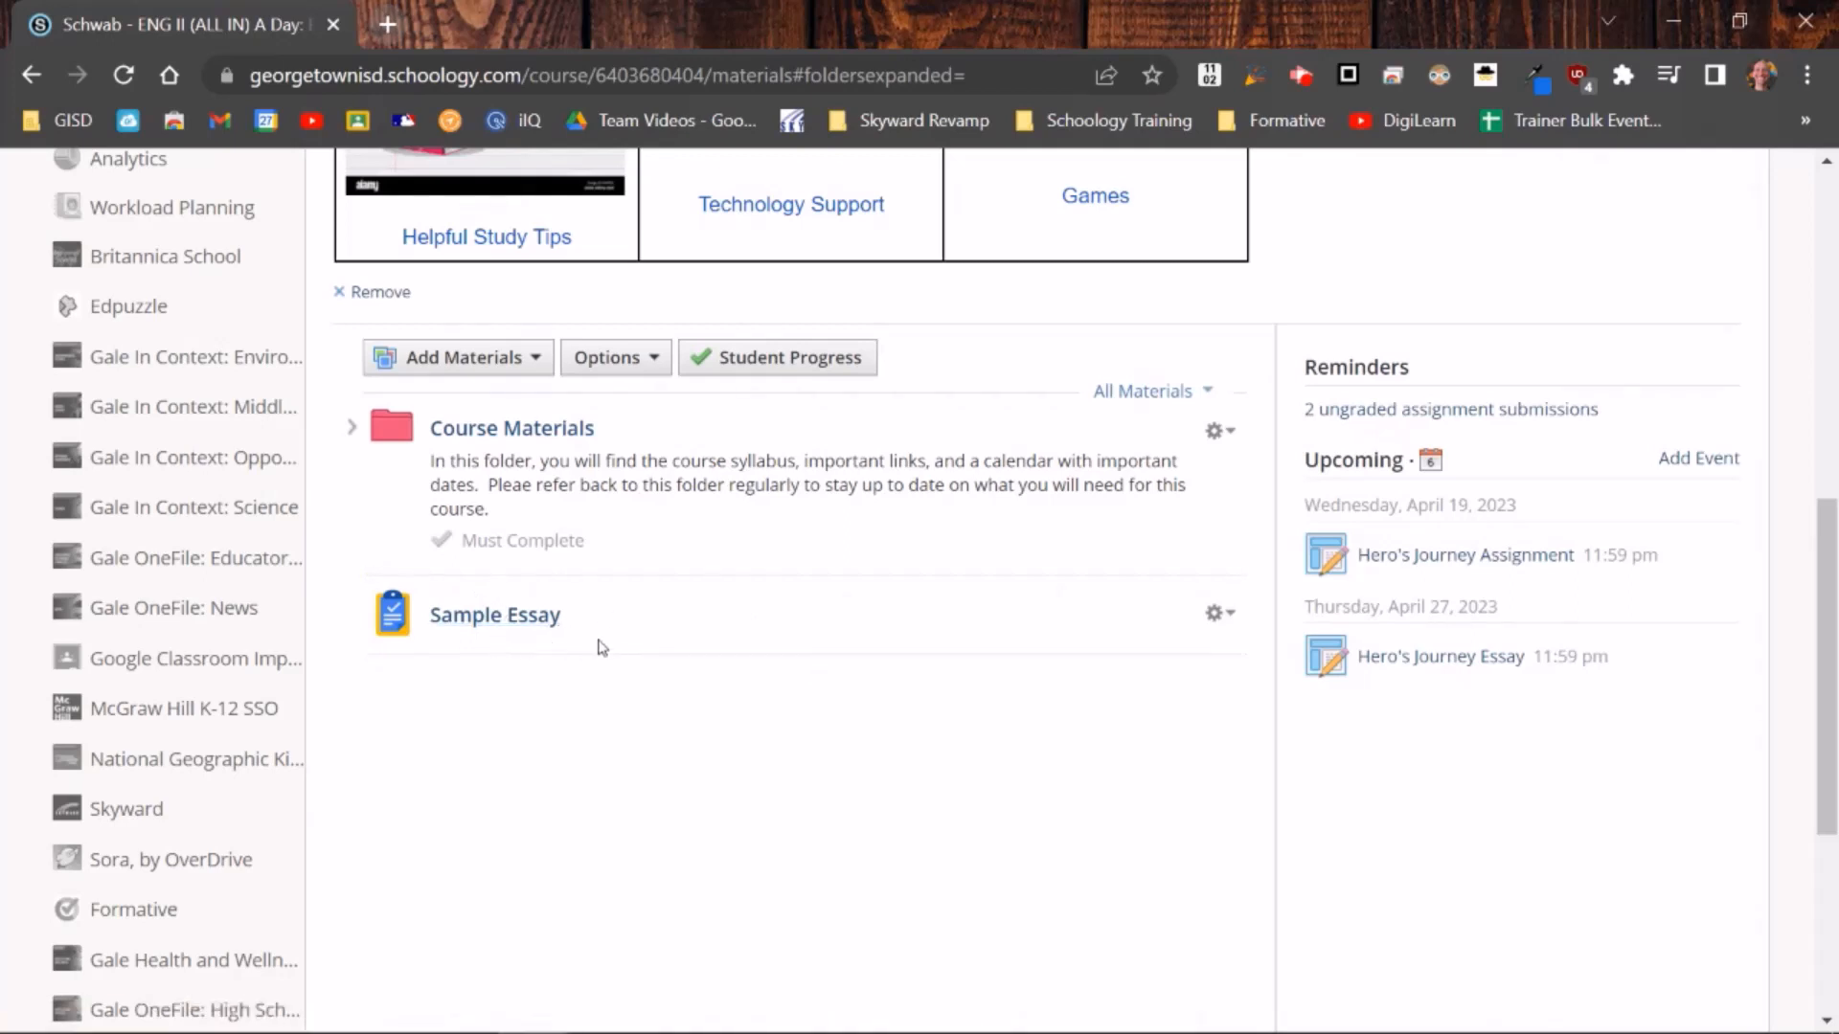
- Edit the Sample Essay item in the course materials and set its due date to 4/20/23 at 11:59PM
left_click(1230, 626)
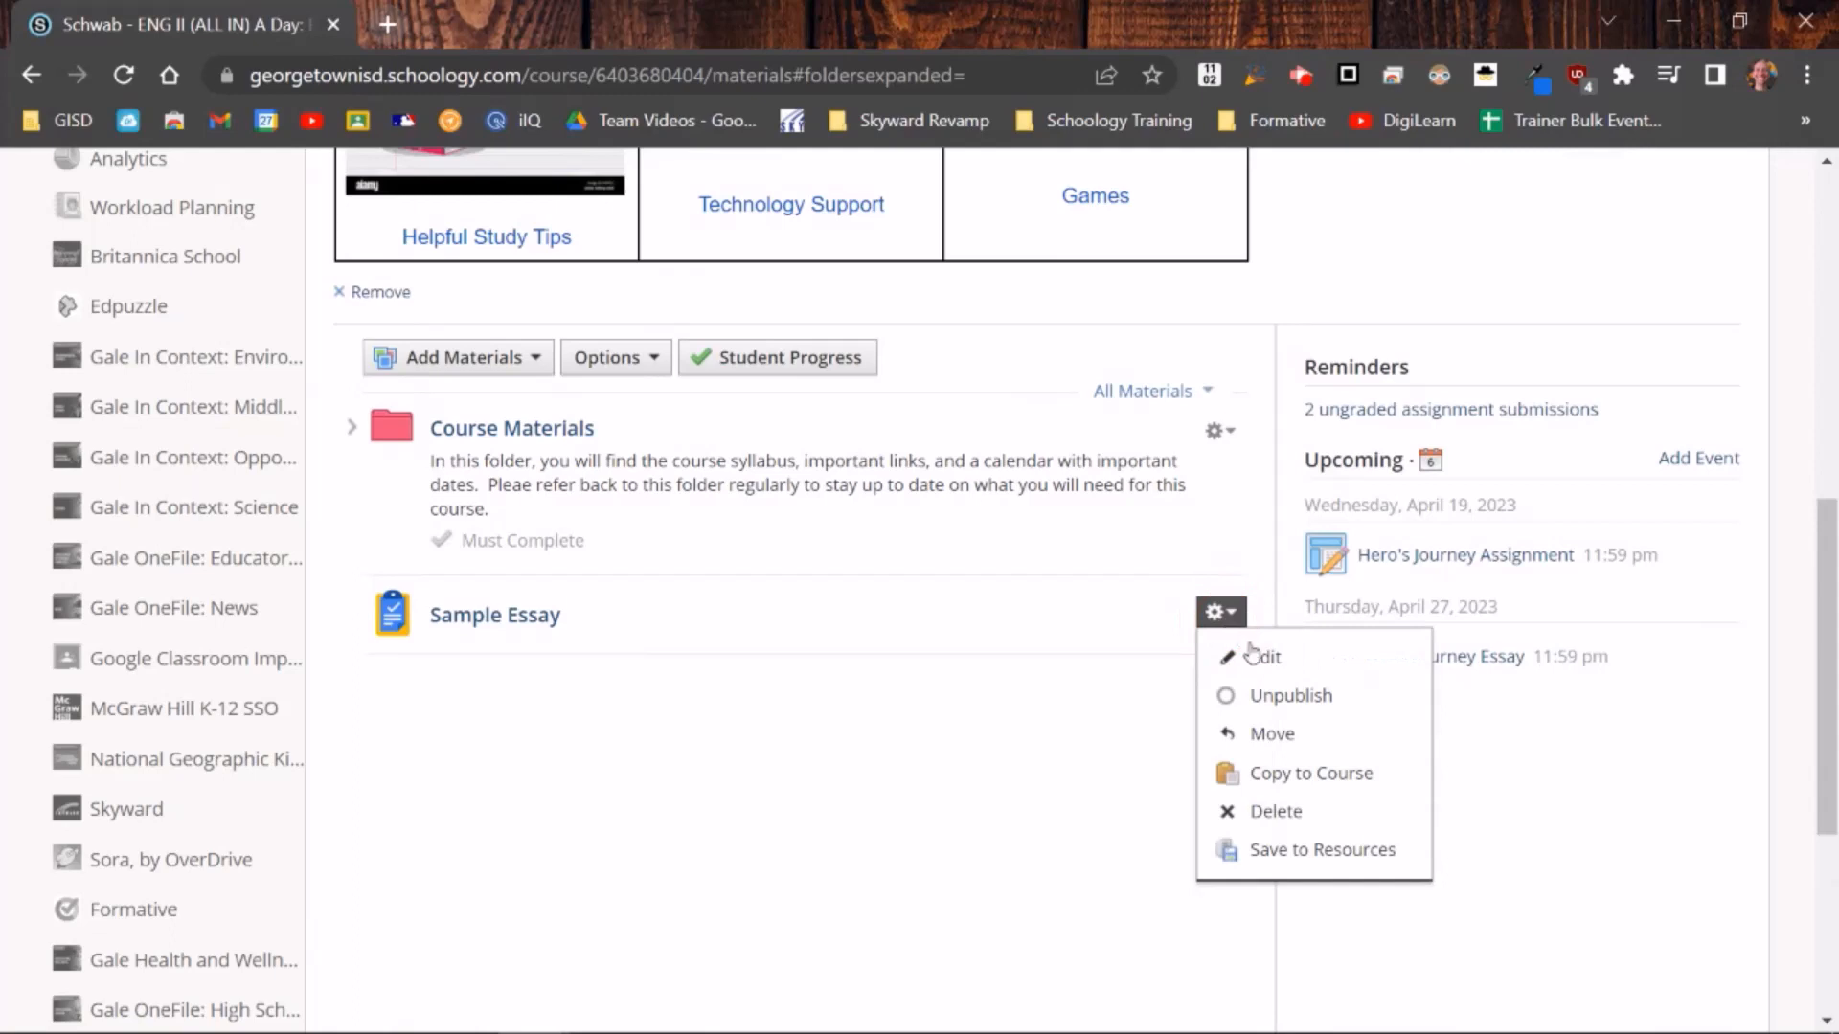
left_click(1253, 658)
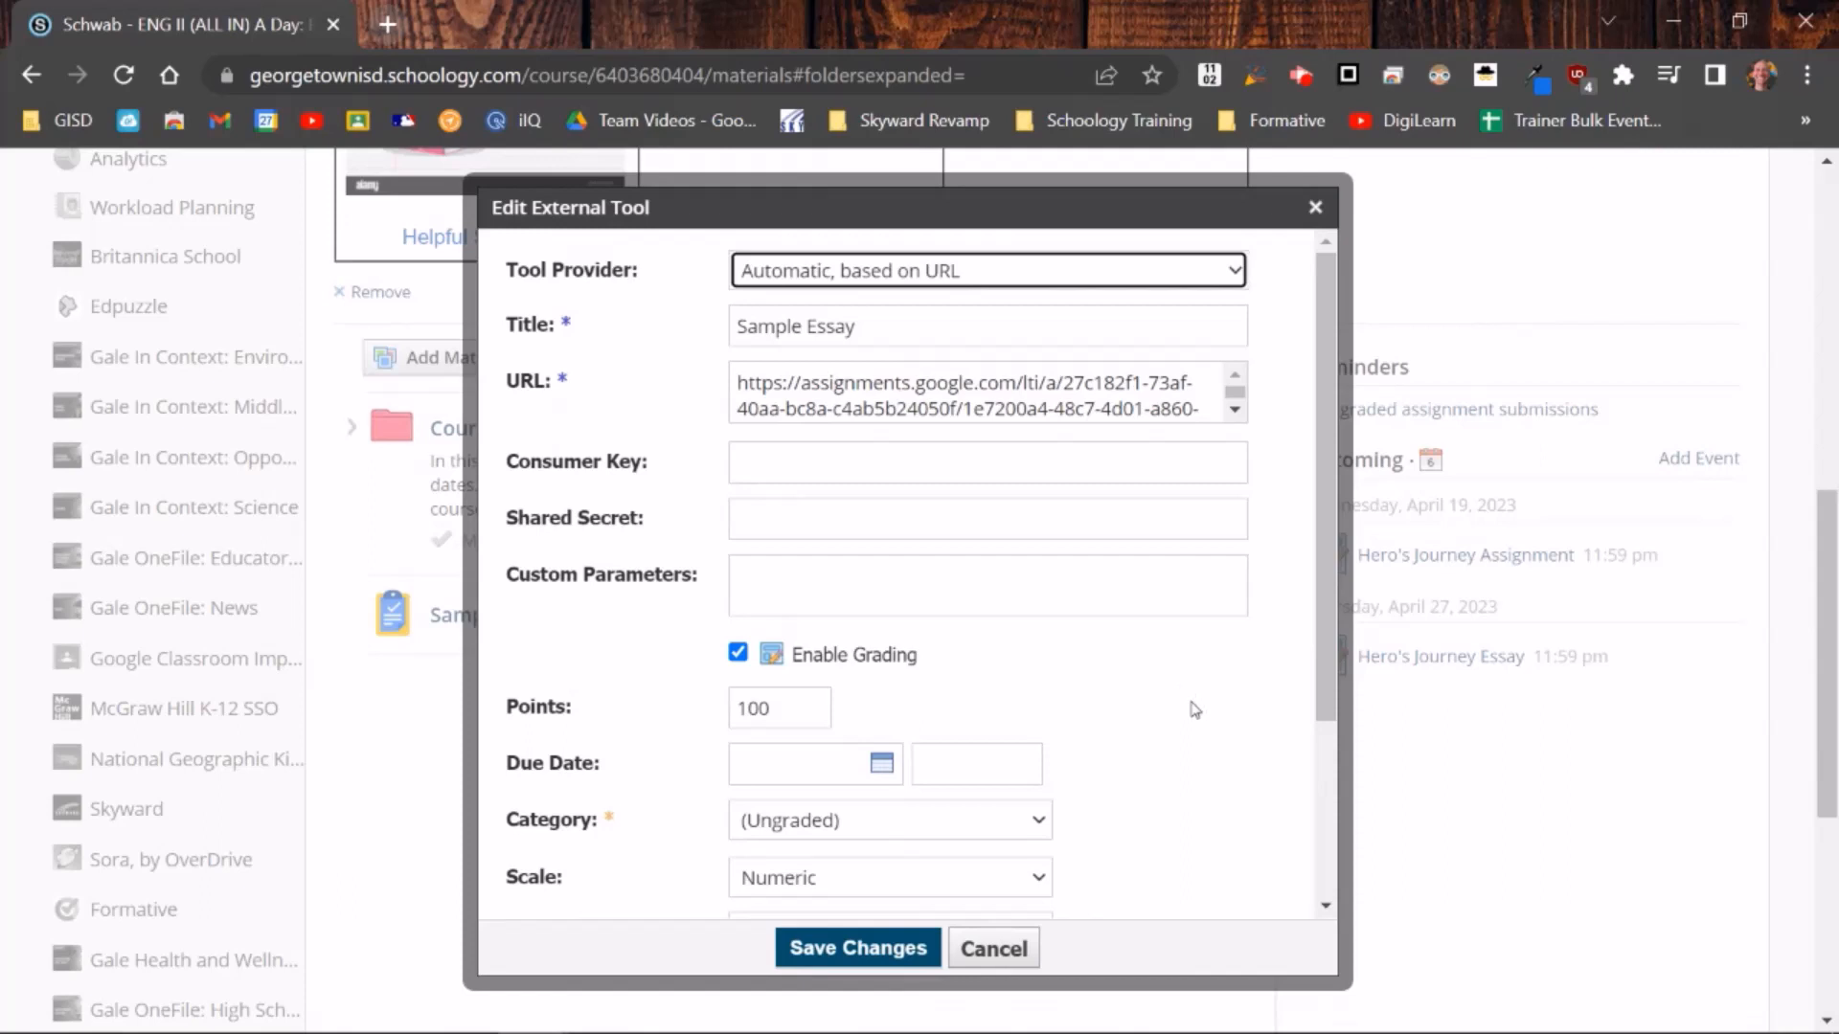
left_click(881, 763)
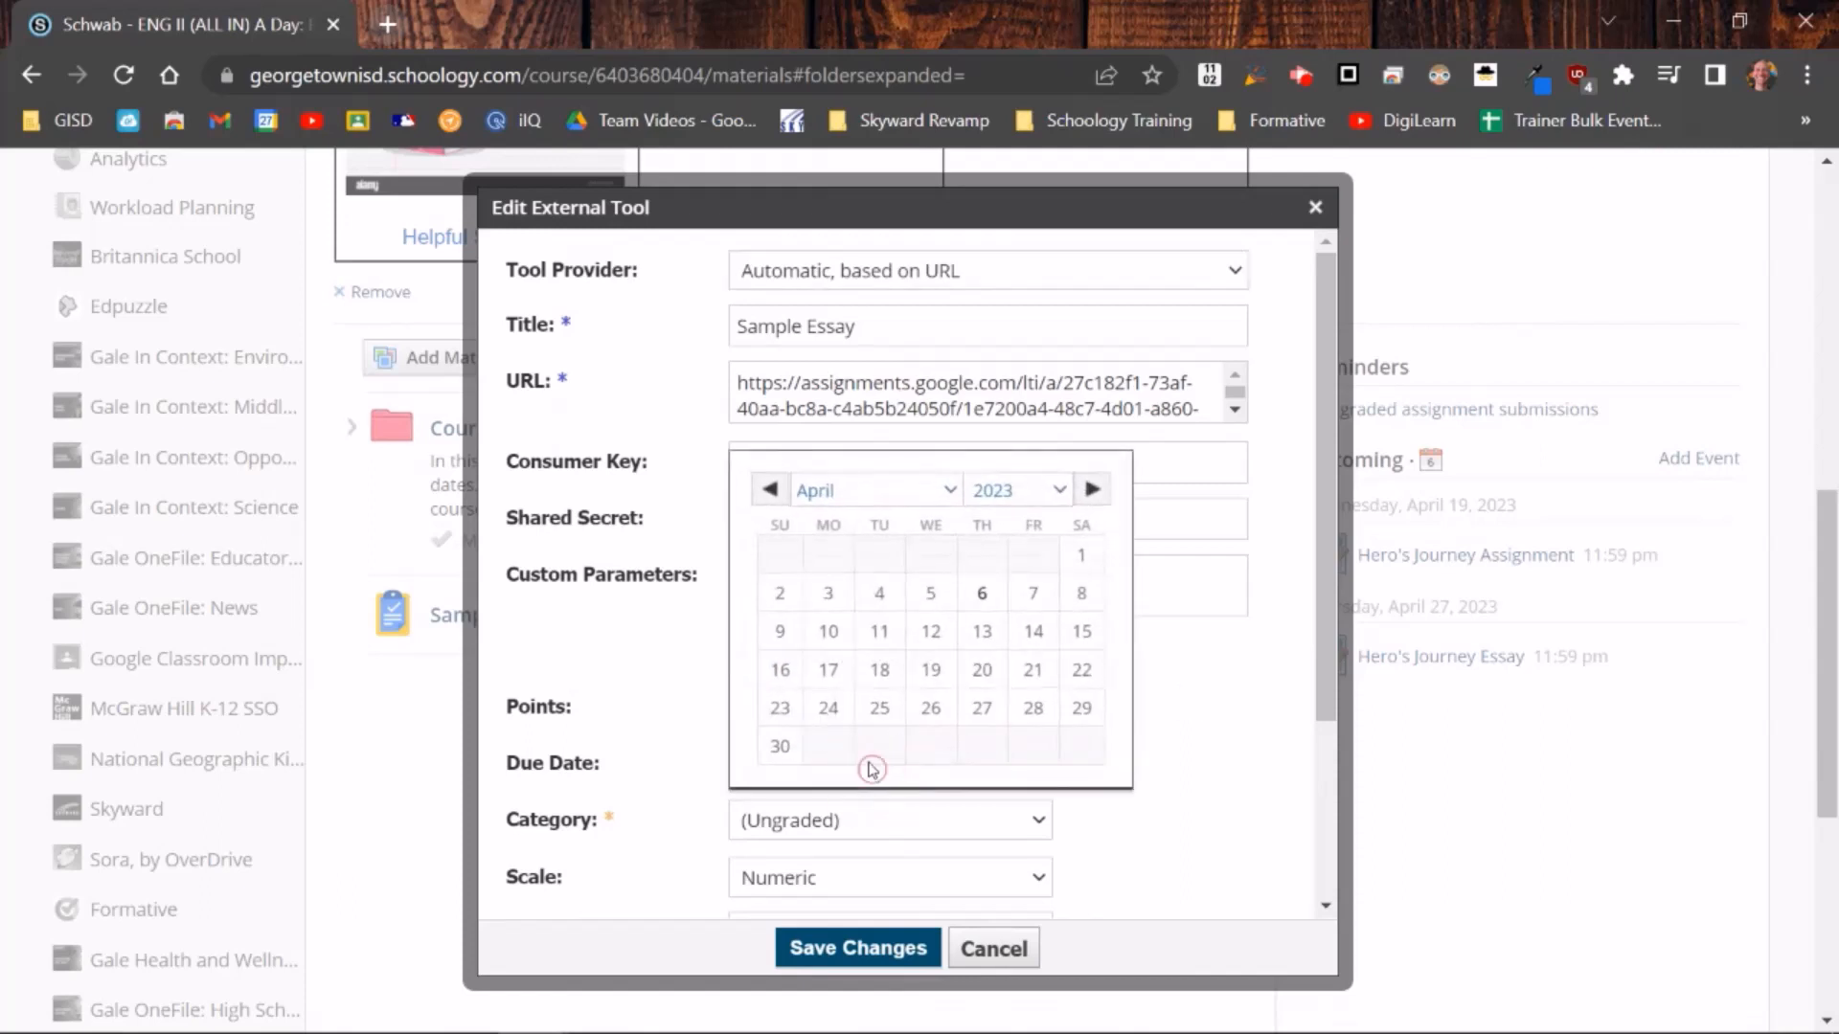
left_click(984, 670)
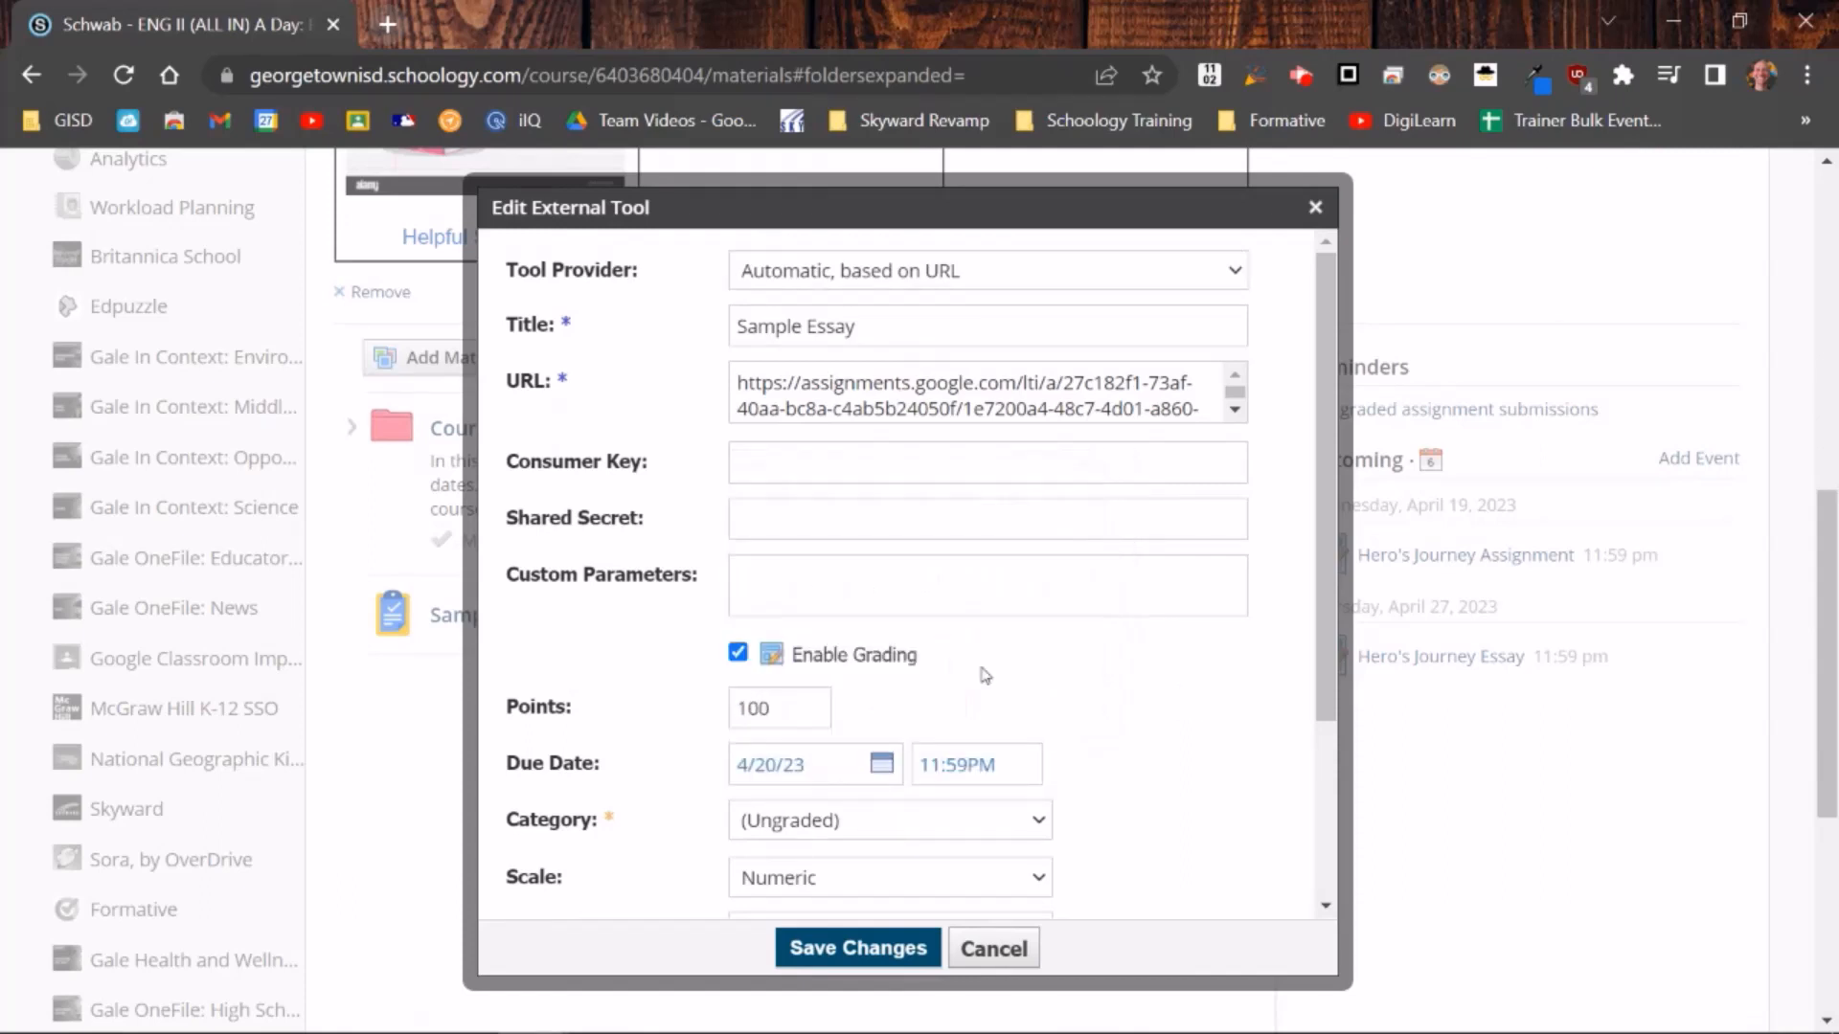
- Set the Sample Essay's grading category to Essay, review the remaining settings and save the changes
scroll(1077, 763, "down", 2)
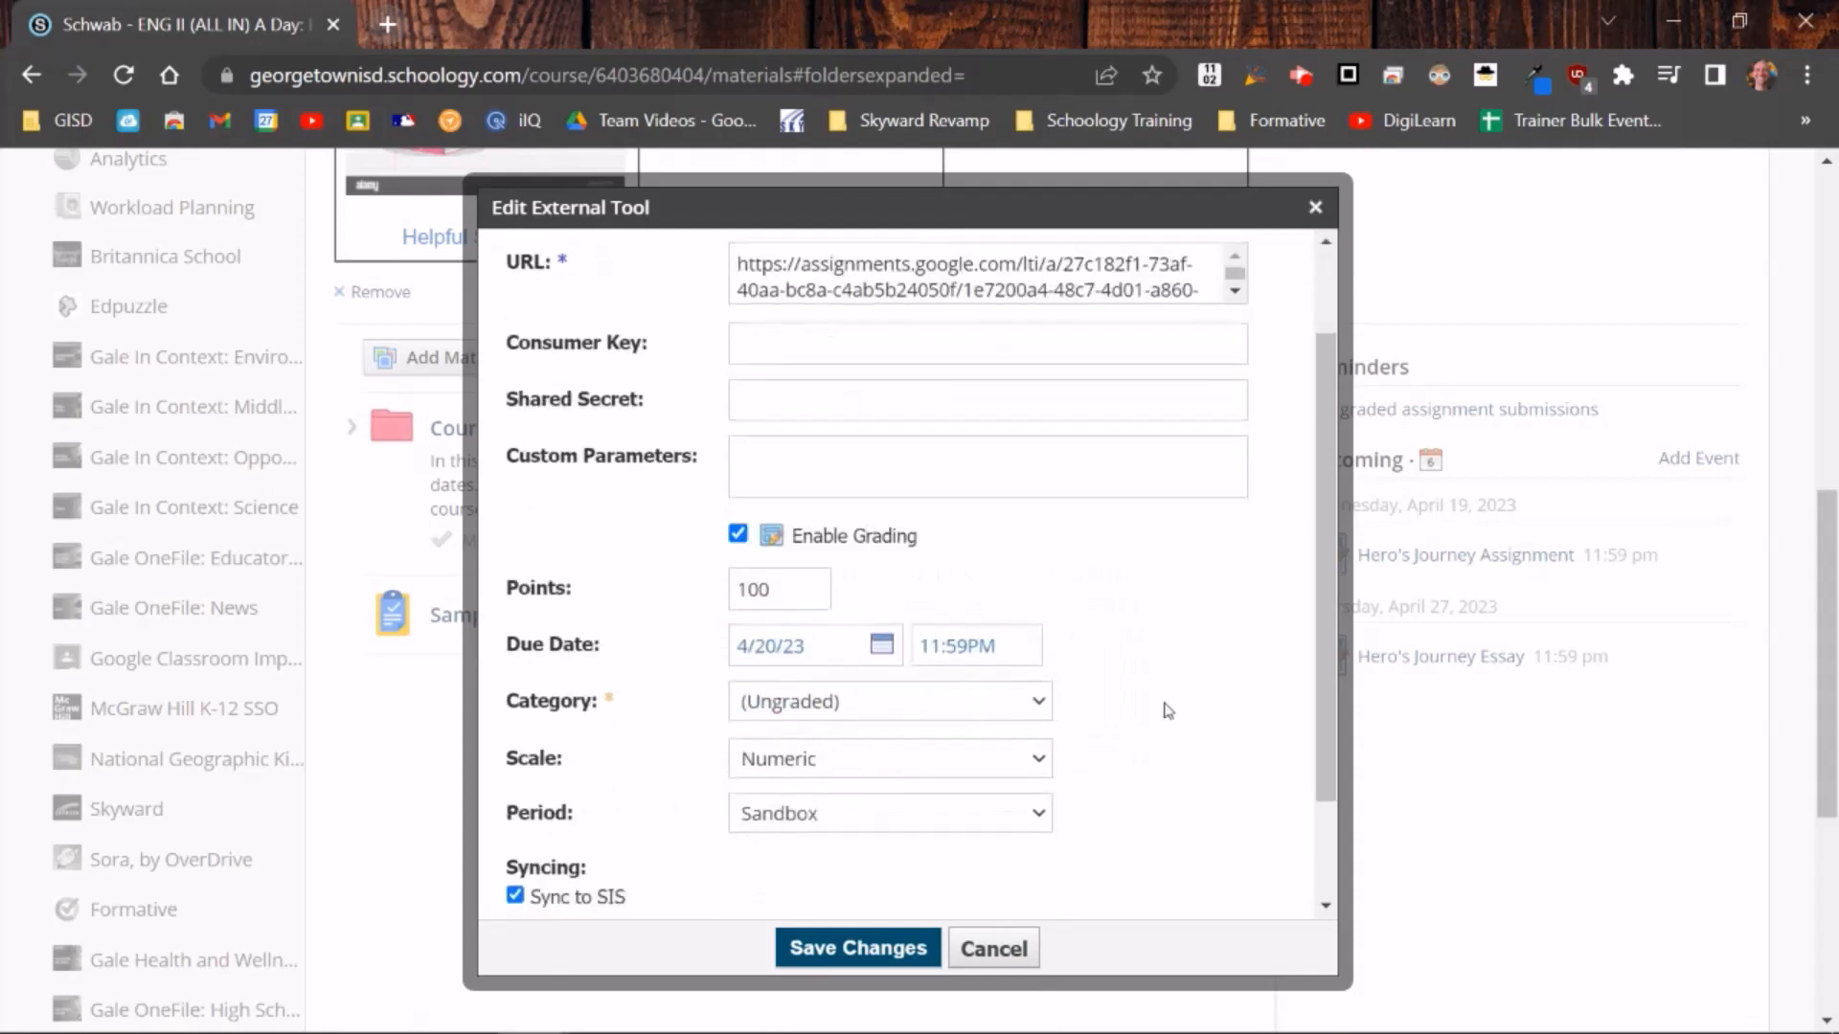
left_click(1030, 681)
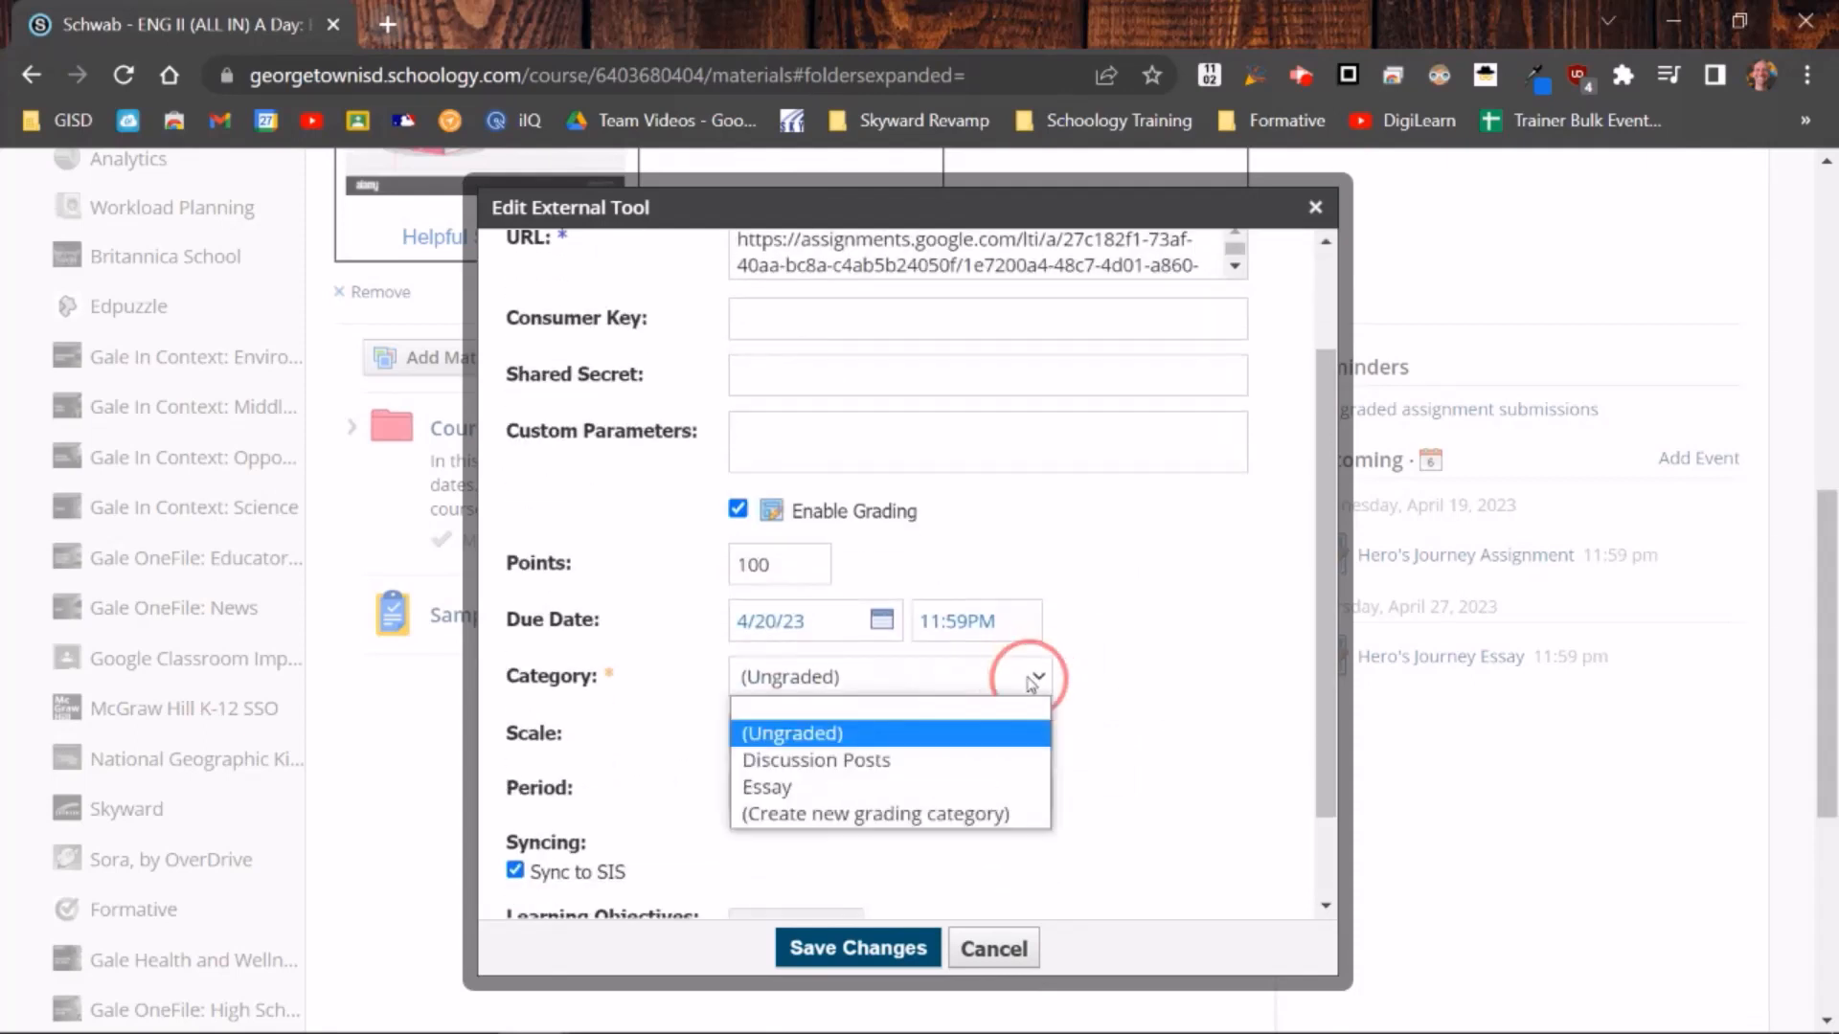
left_click(794, 788)
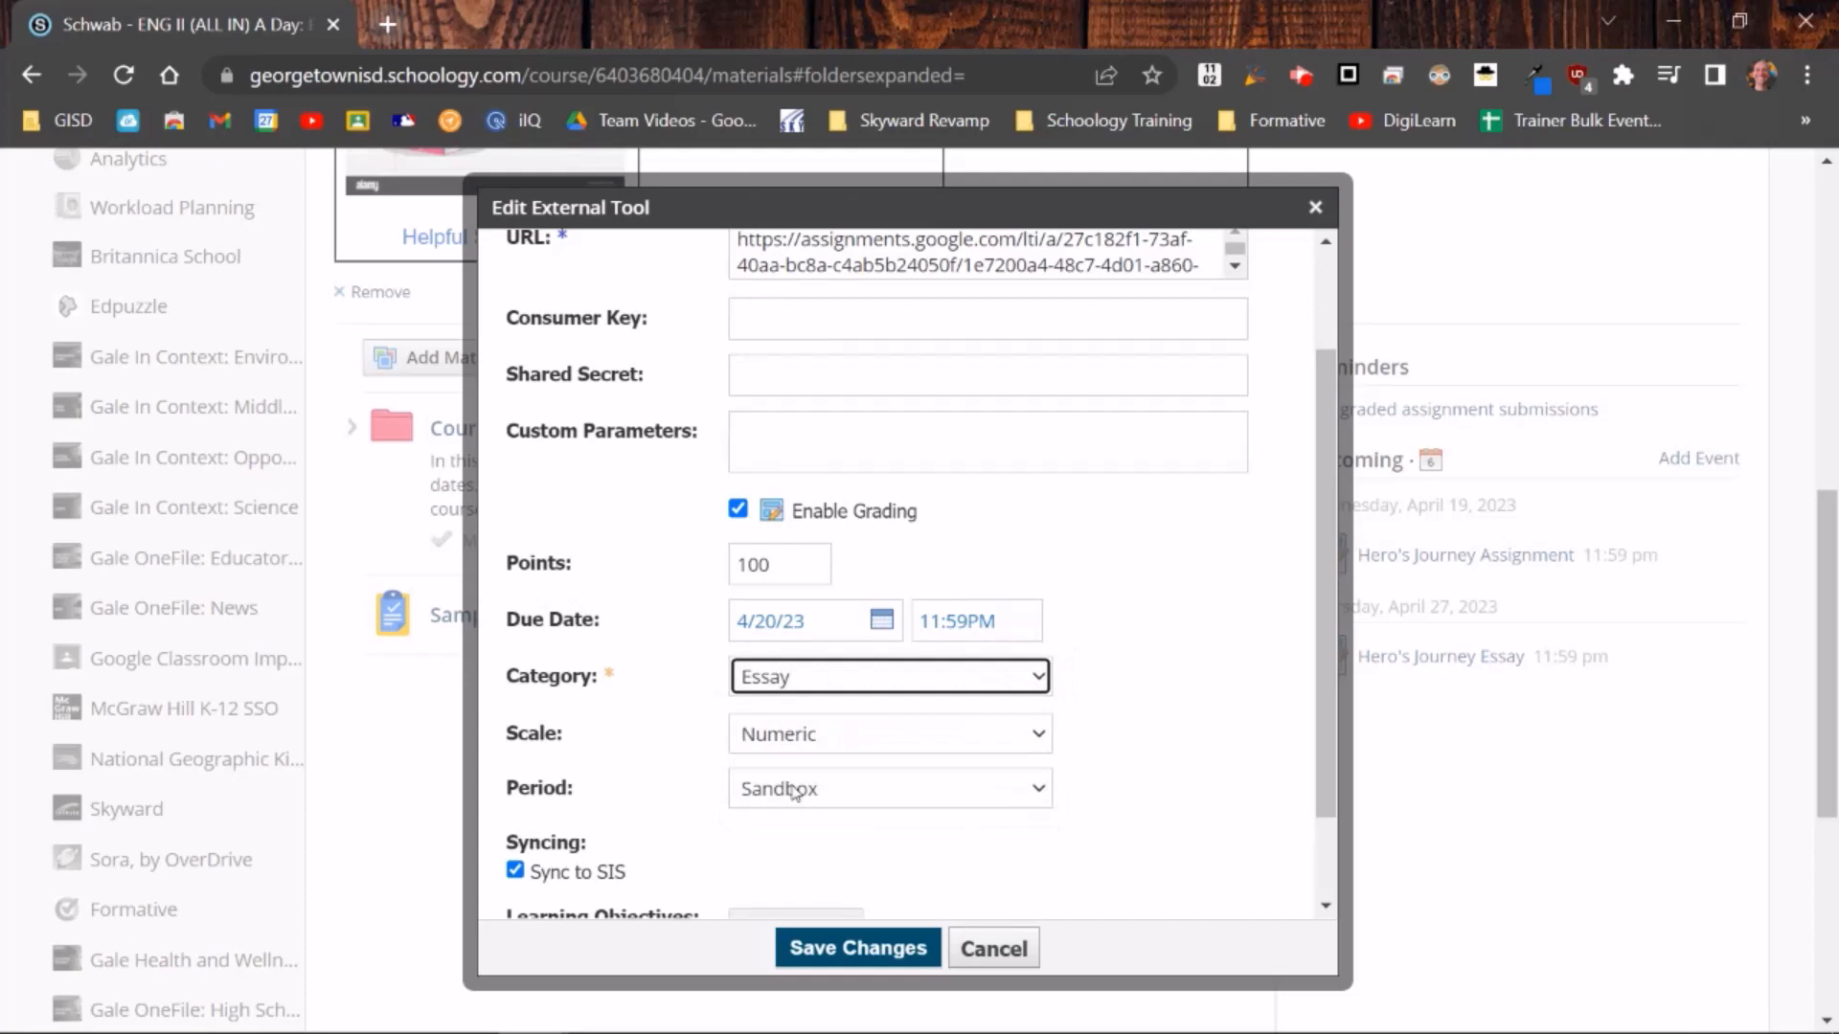
scroll(1197, 699, "down", 1)
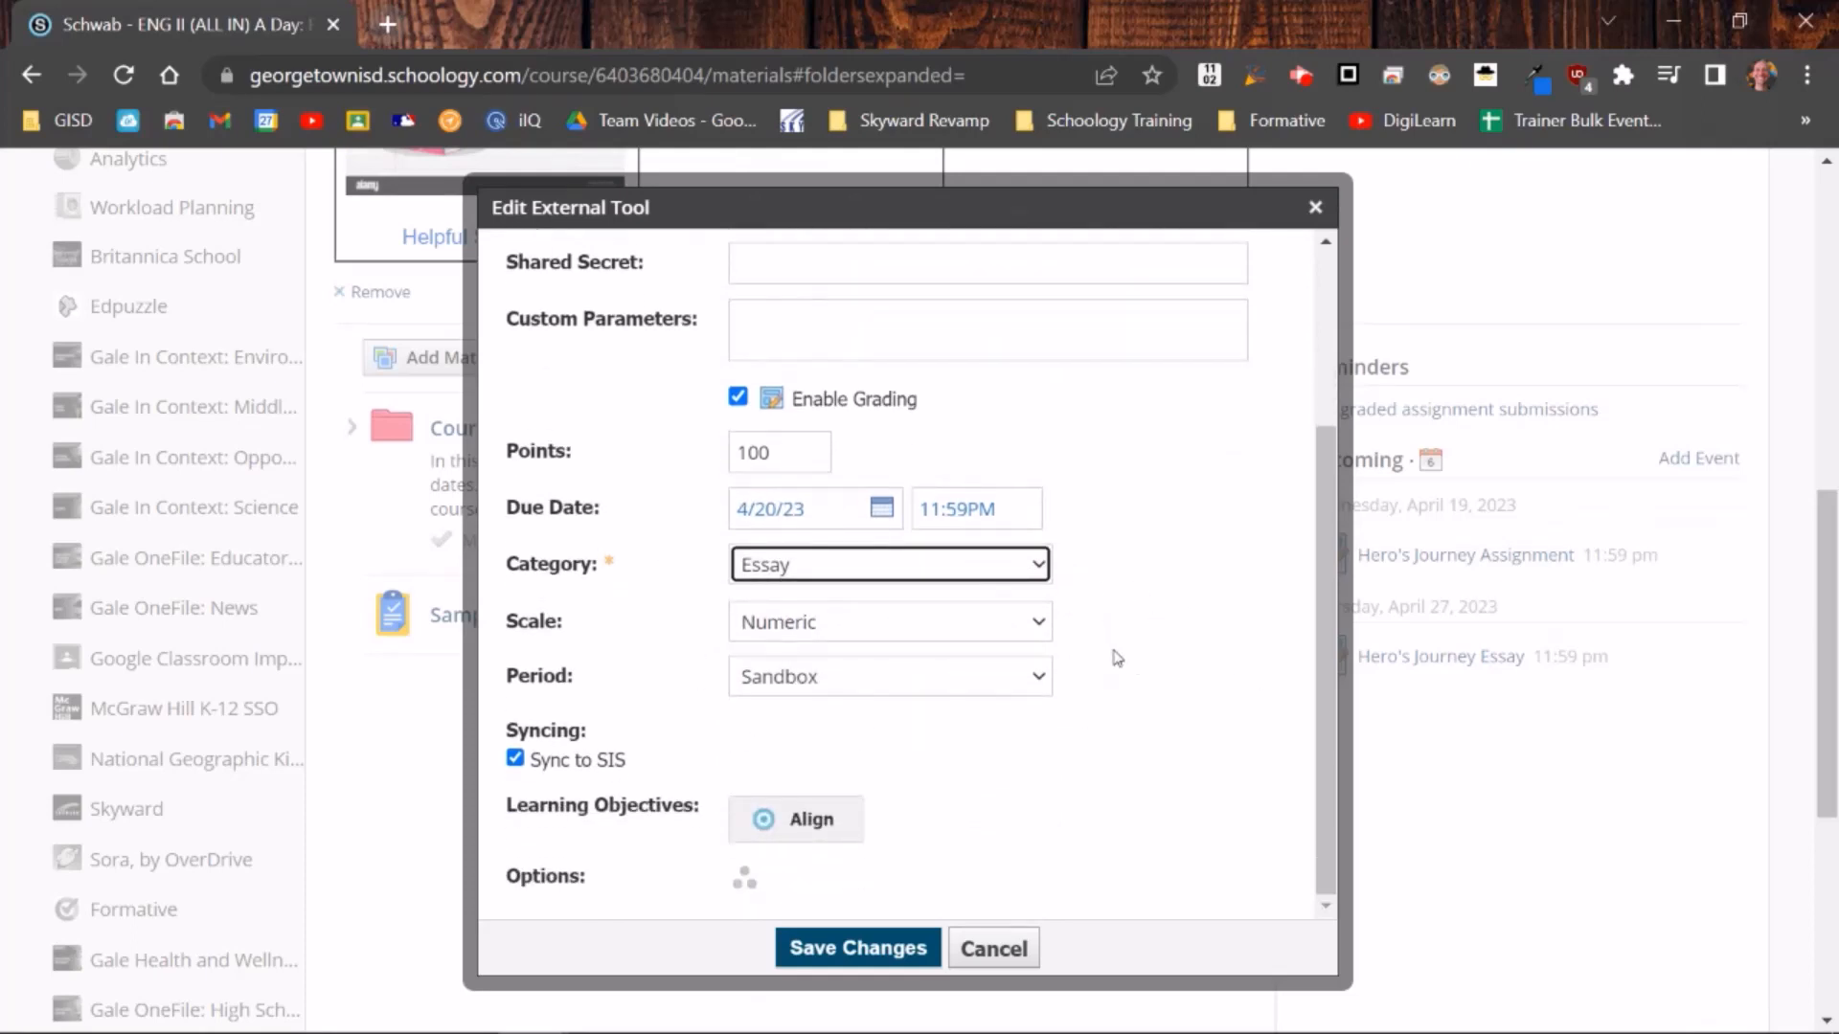
scroll(1229, 732, "up", 2)
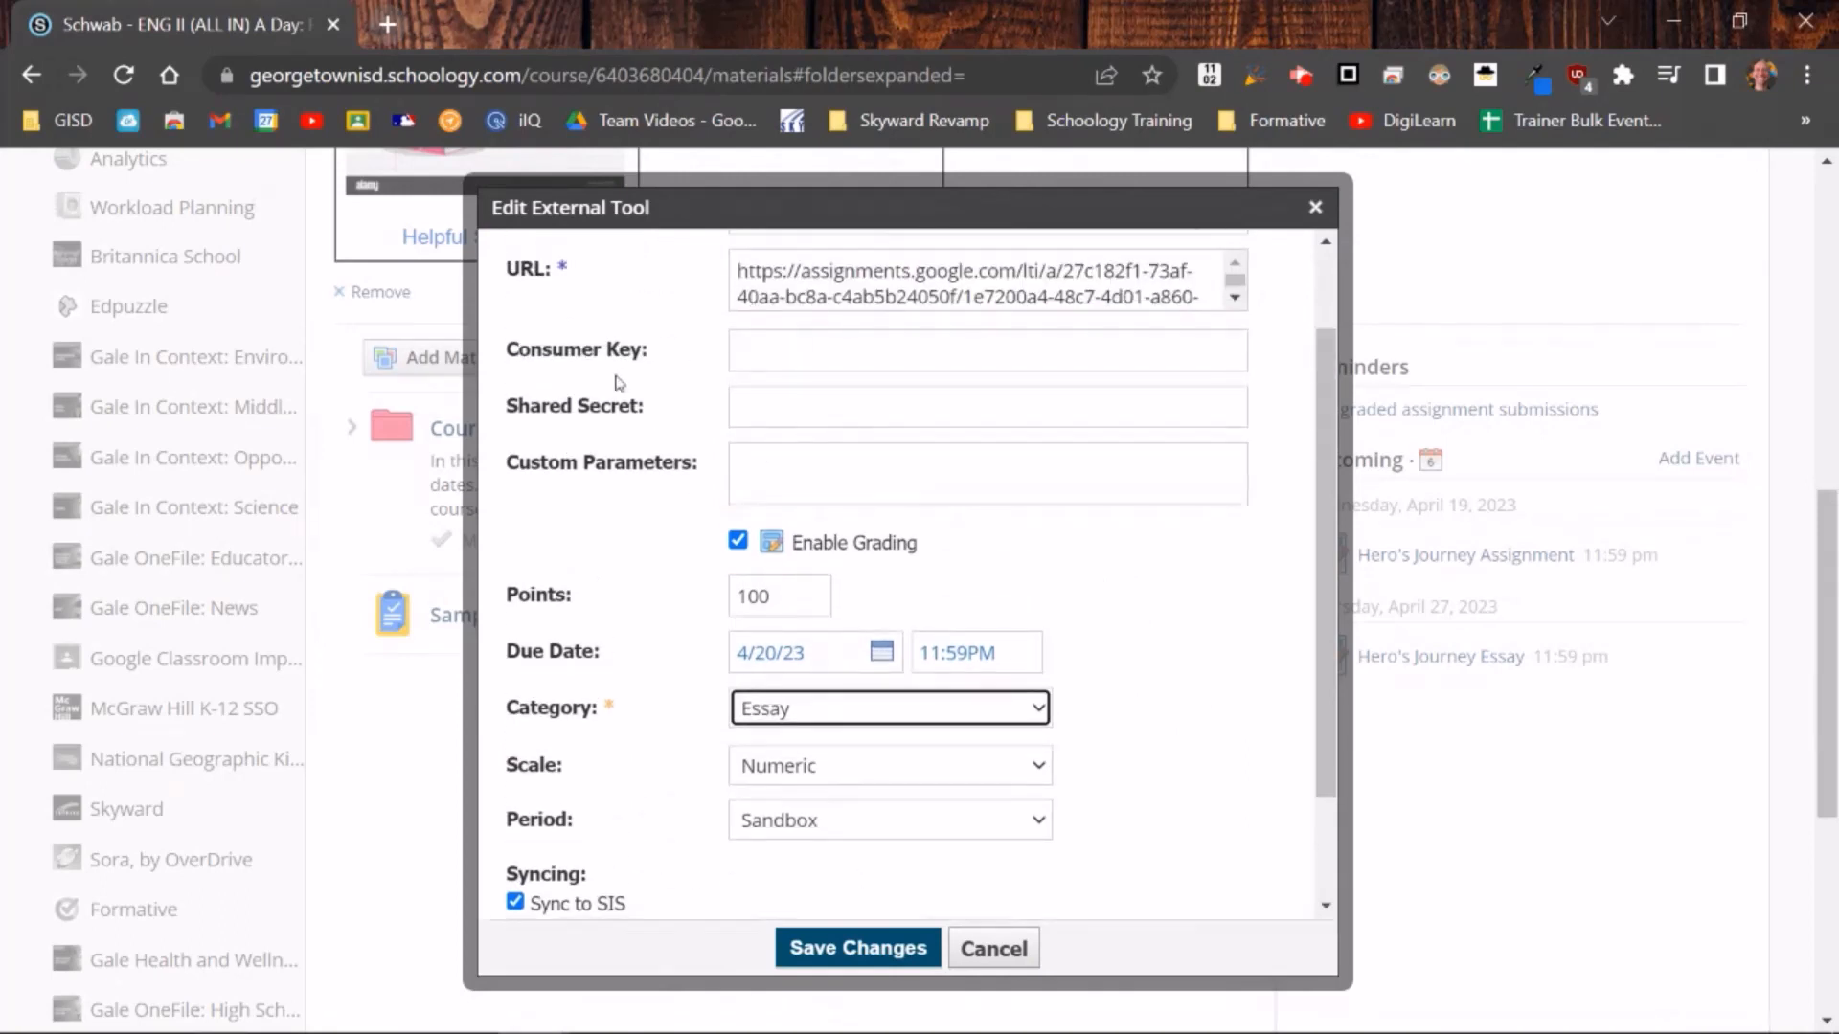
scroll(738, 357, "up", 1)
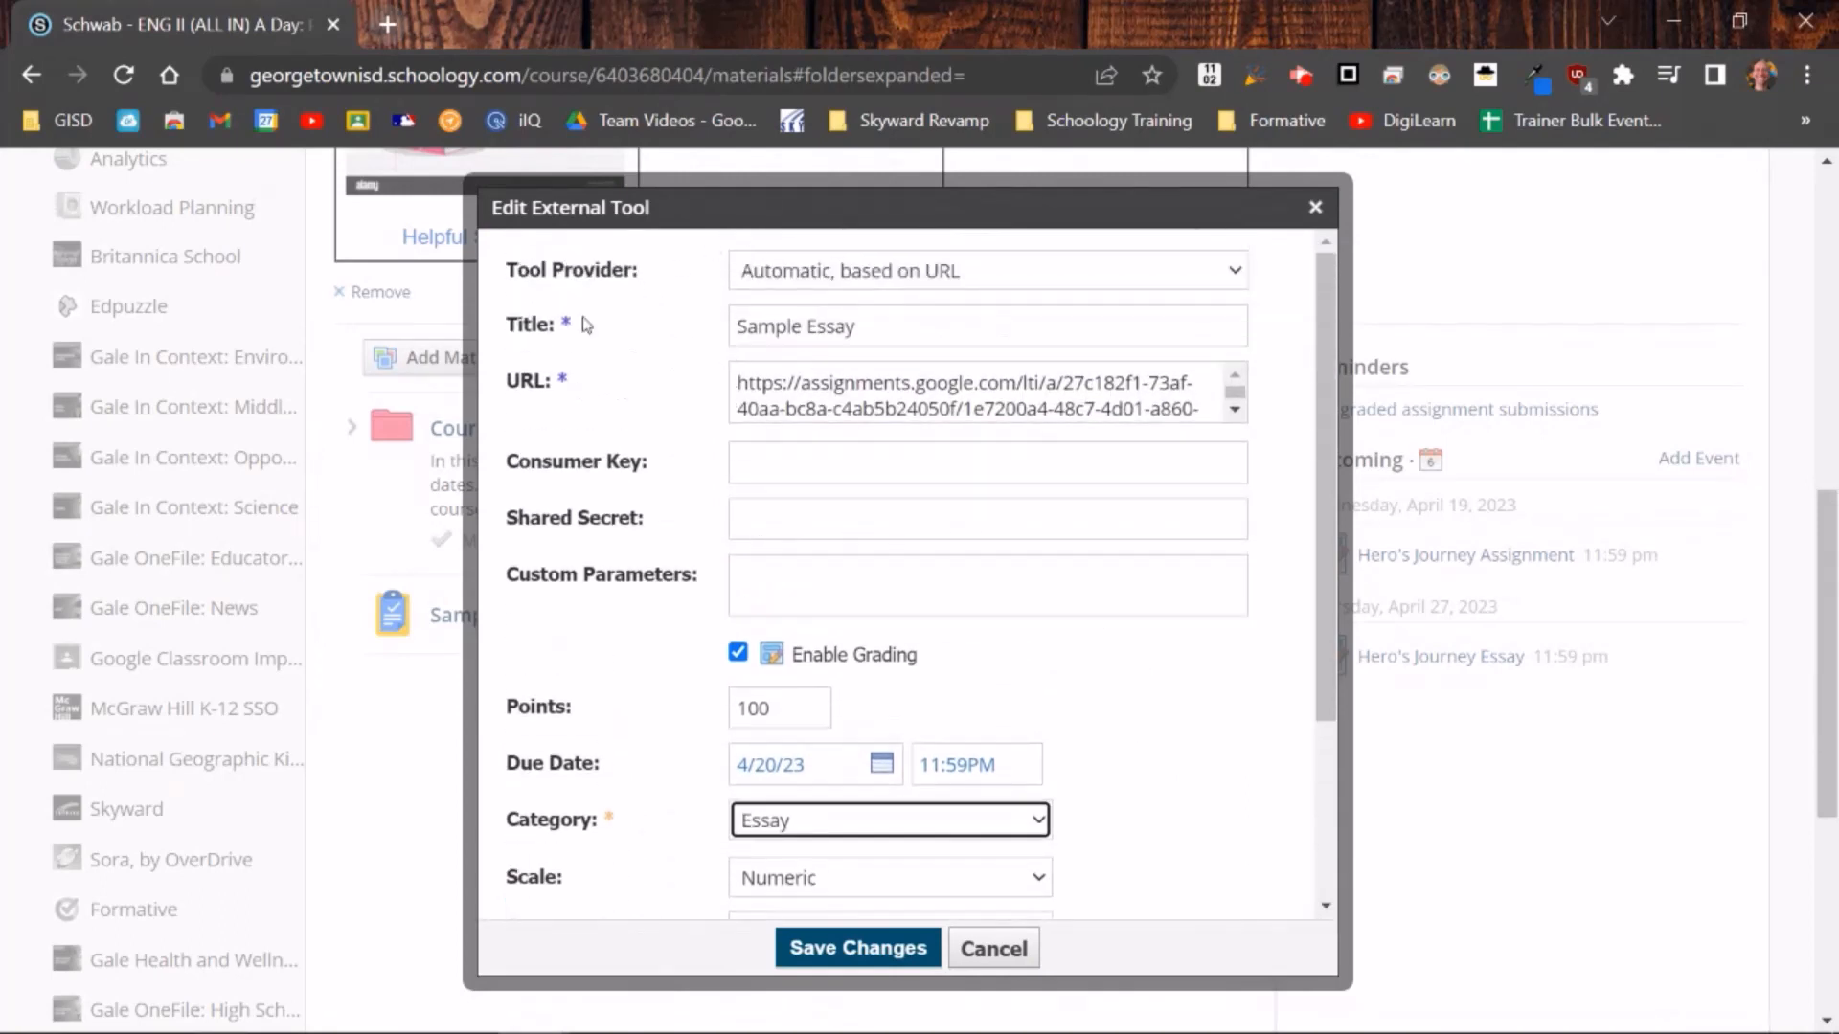
scroll(1235, 728, "down", 3)
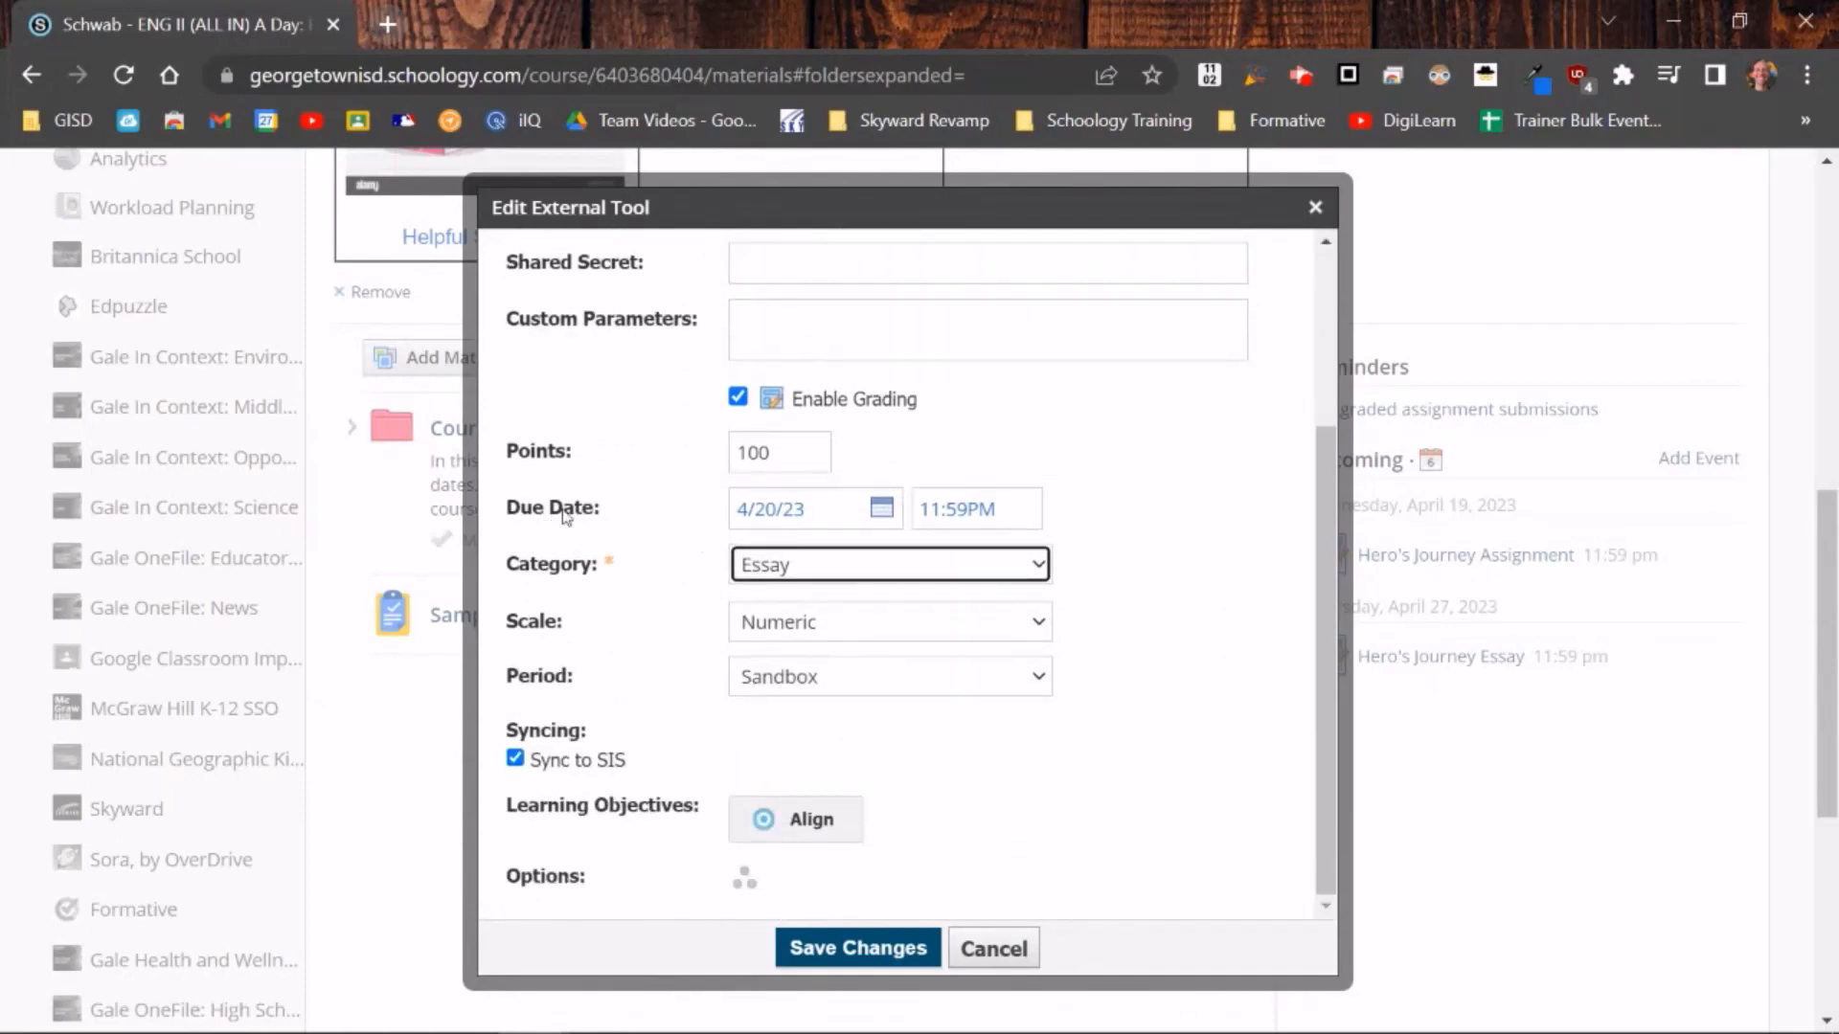
left_click(906, 950)
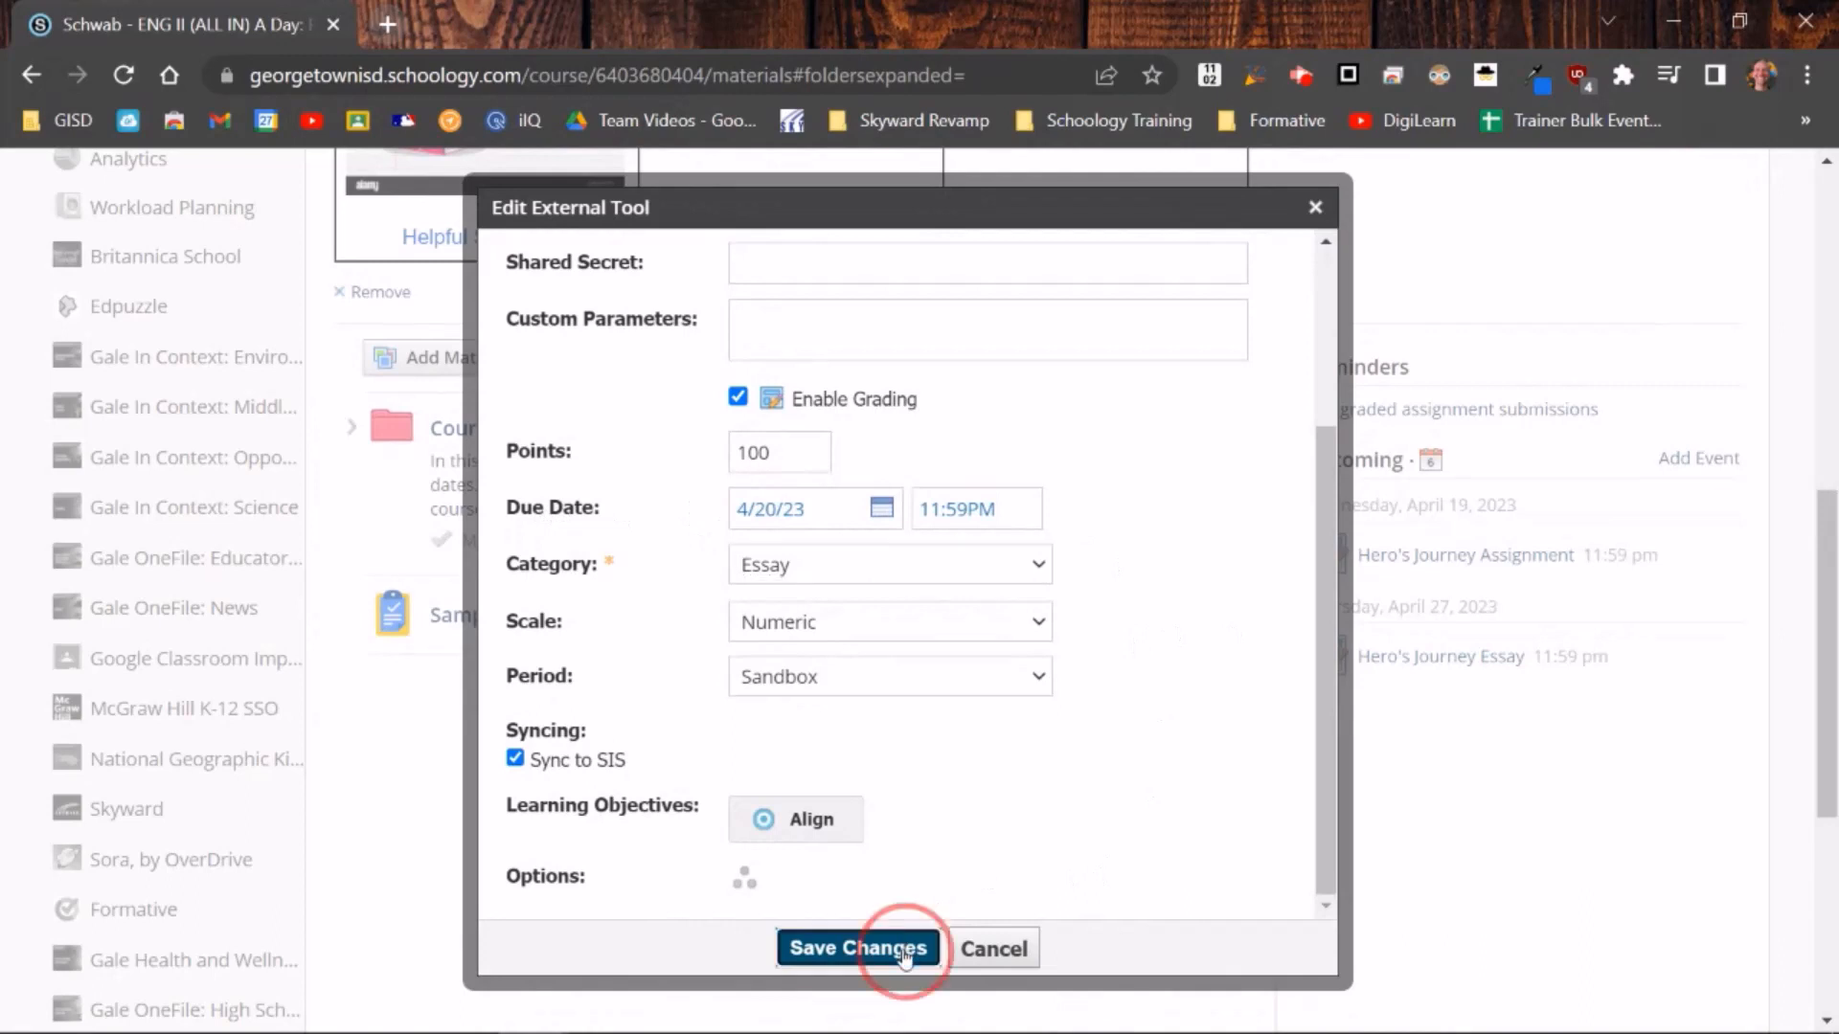